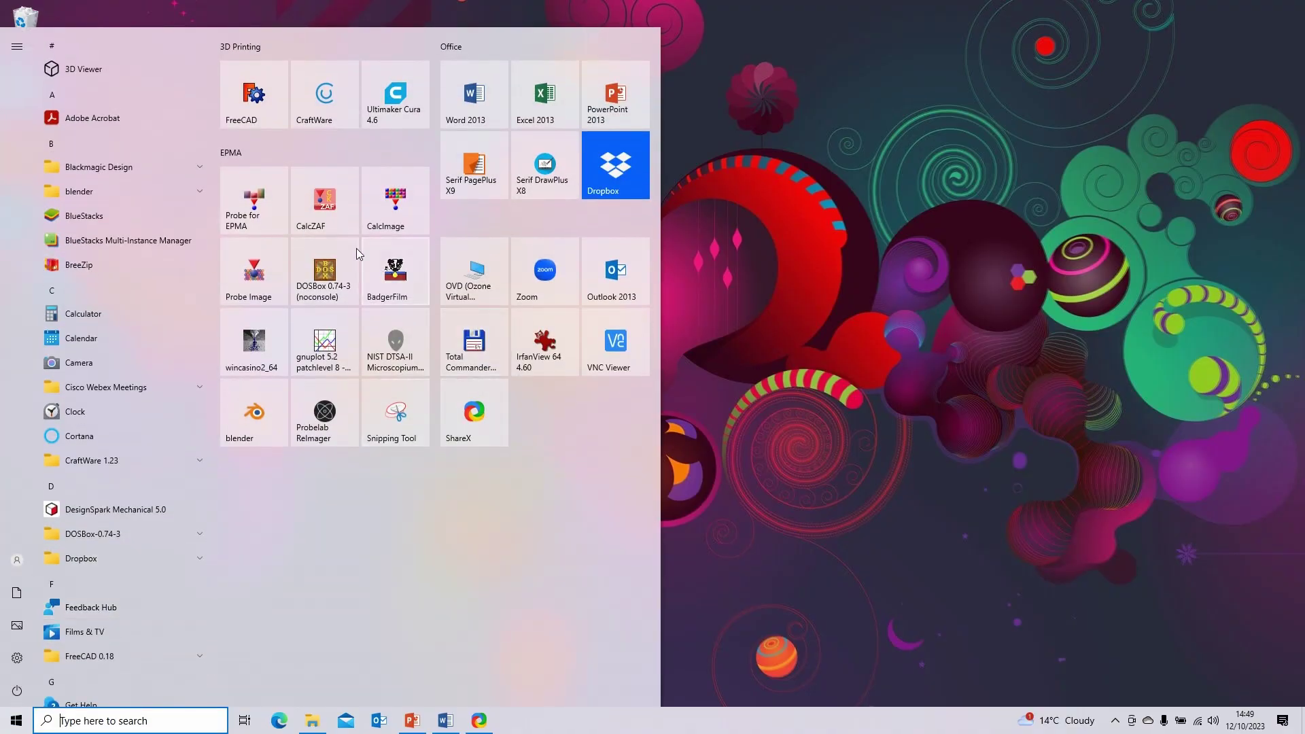
Launch Probe for EPMA in JEOL simulation mode and close the Tip of the Day
{"action": "left_click", "coordinate": [251, 193]}
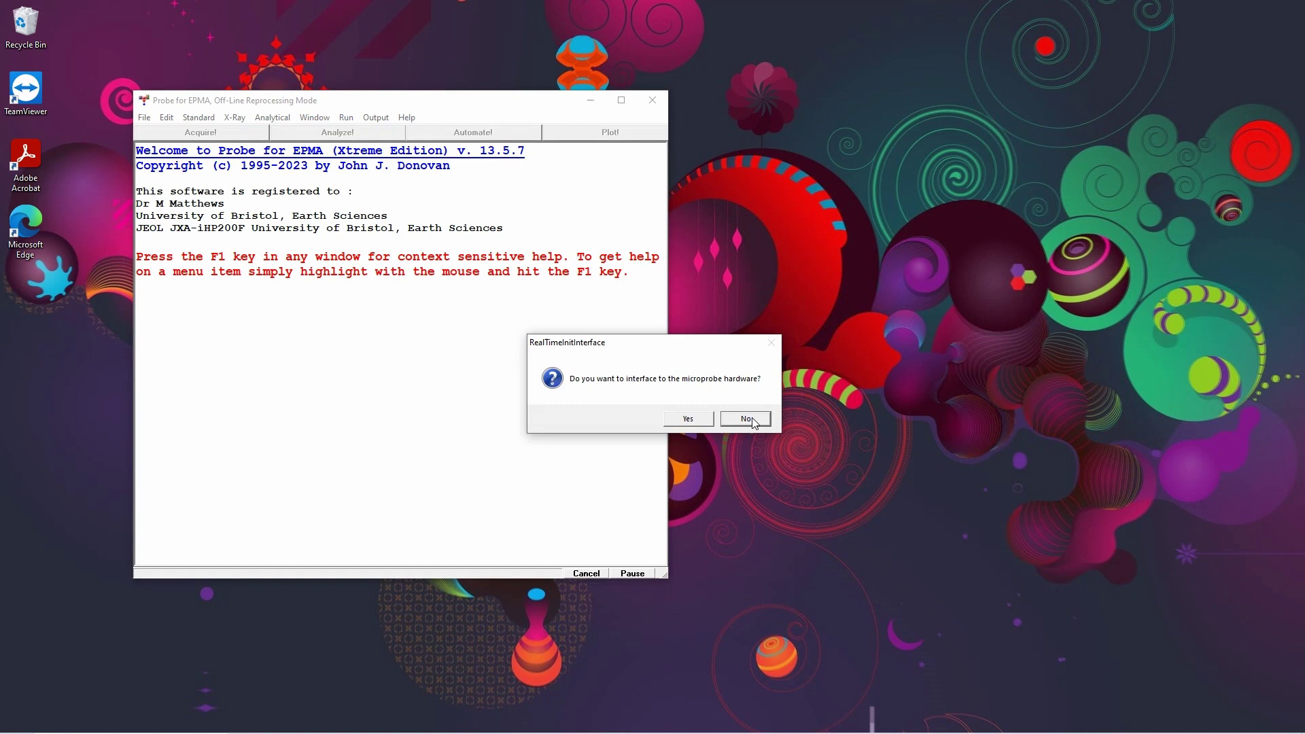
{"action": "left_click", "coordinate": [681, 421]}
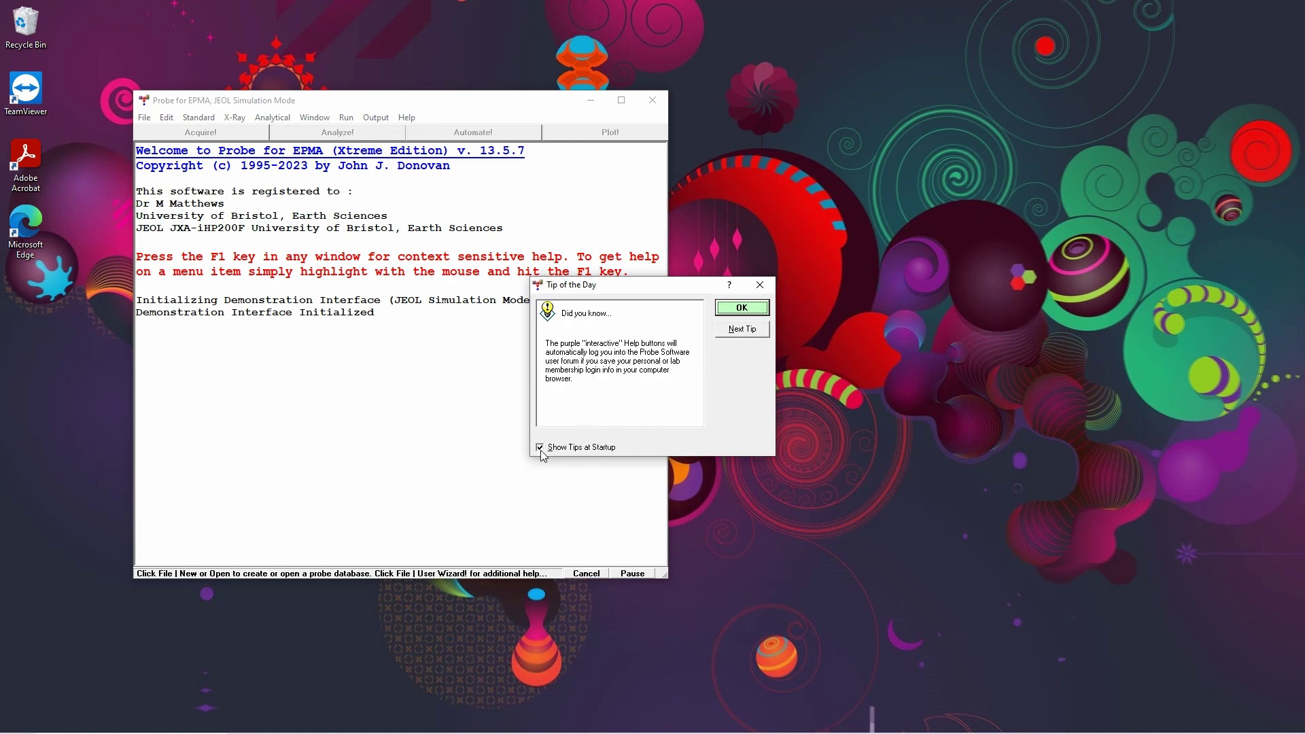
{"action": "left_click", "coordinate": [742, 309]}
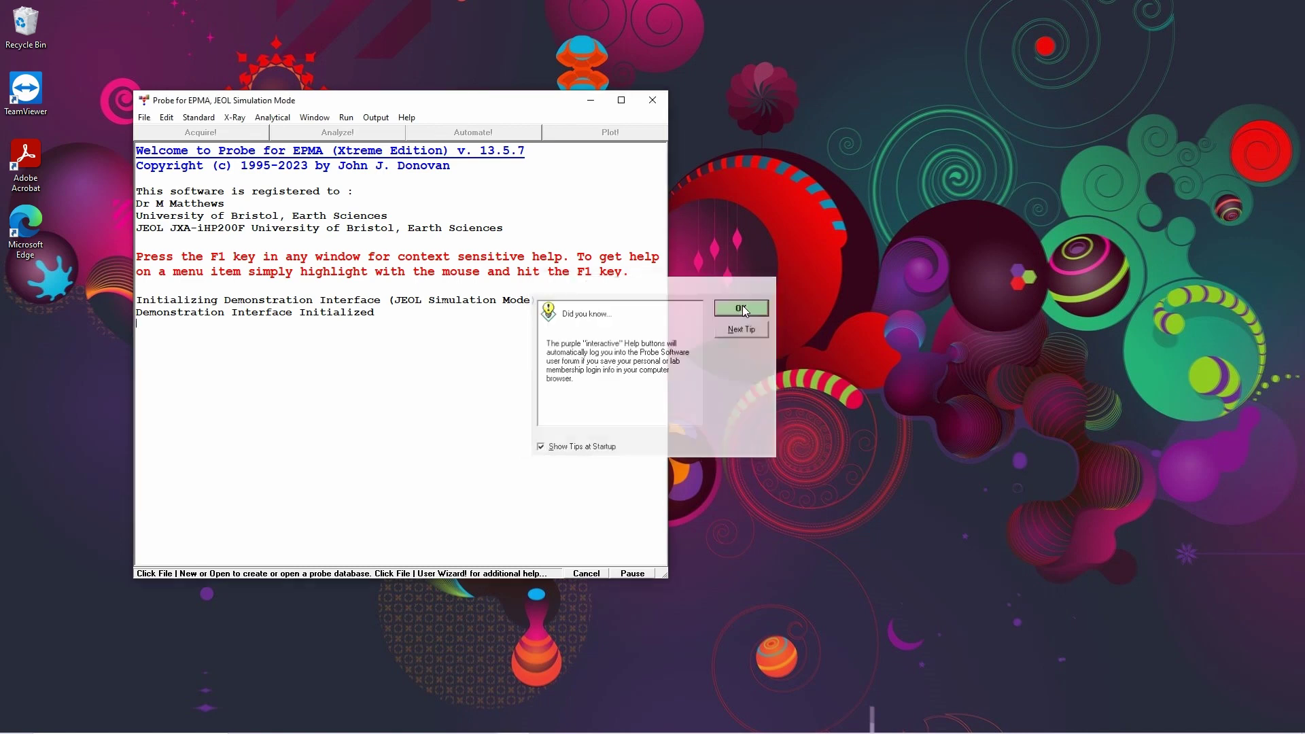
Create a new probe database named 'Sample setups'
{"action": "left_click", "coordinate": [145, 123]}
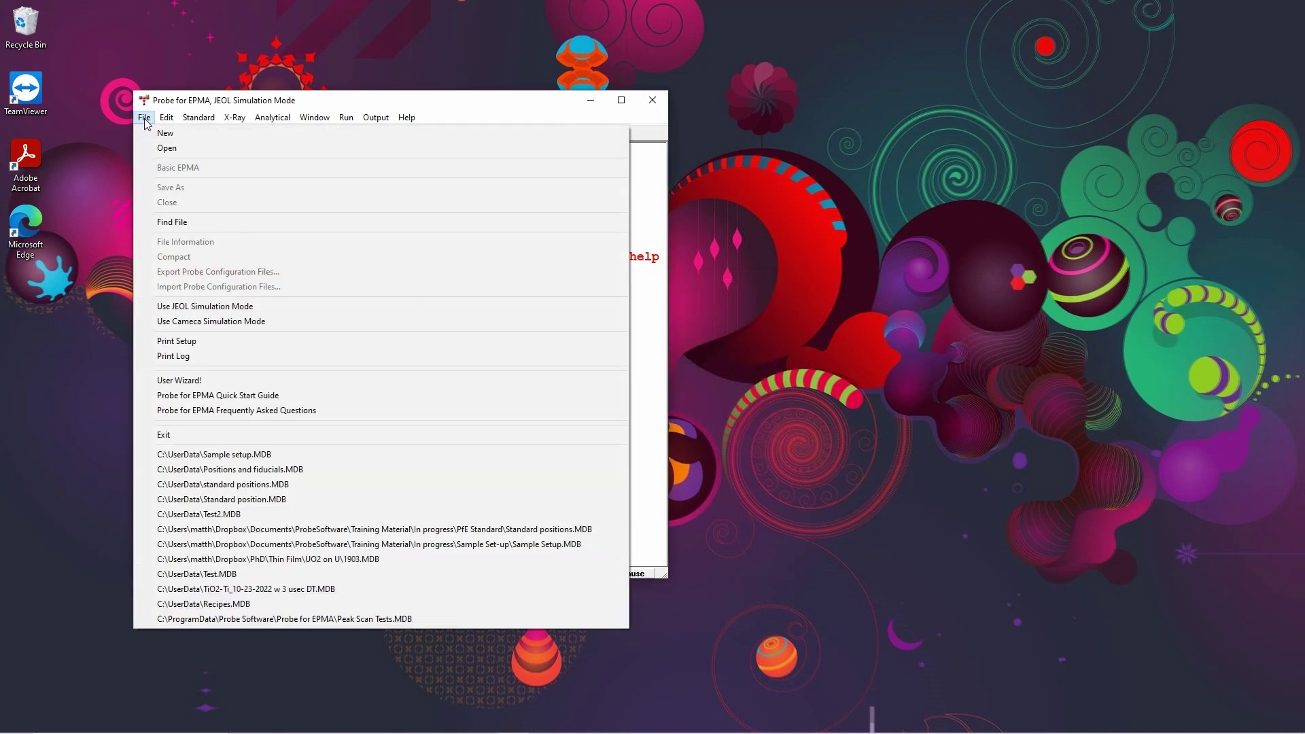
{"action": "left_click", "coordinate": [162, 135]}
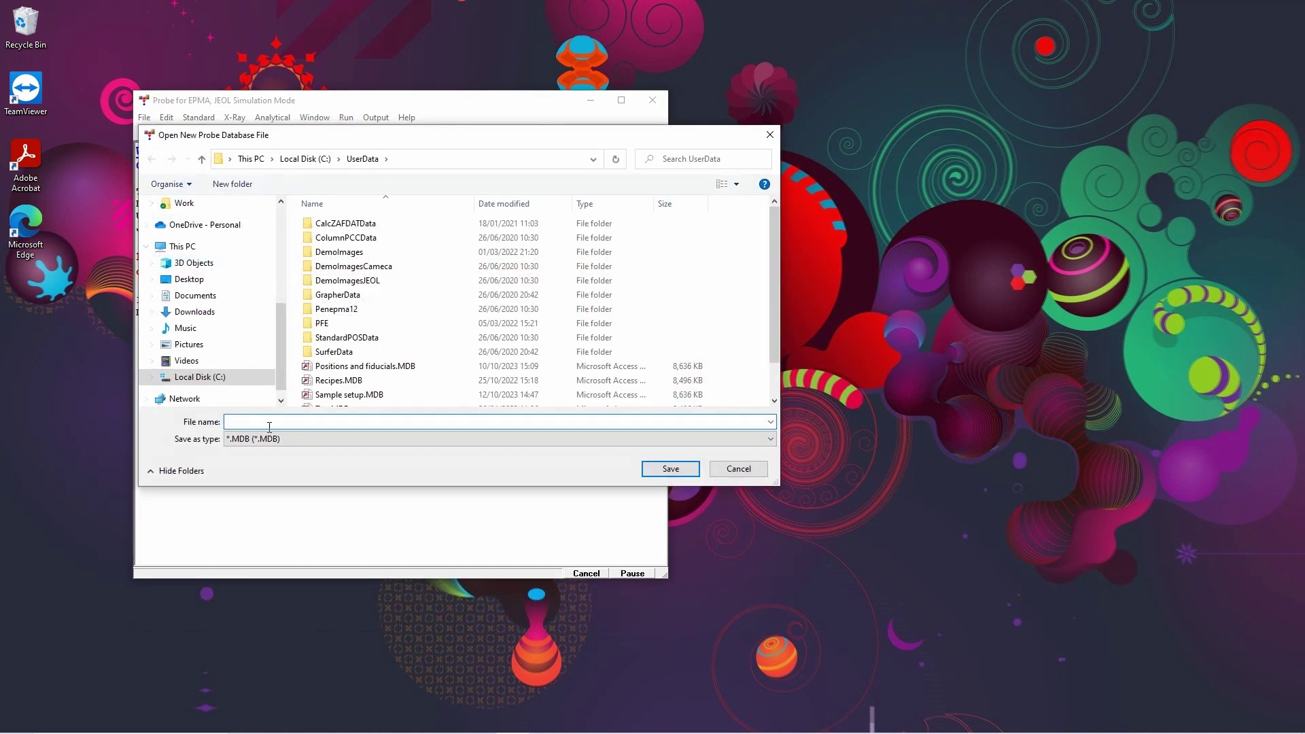
{"action": "type", "text": "Sample"}
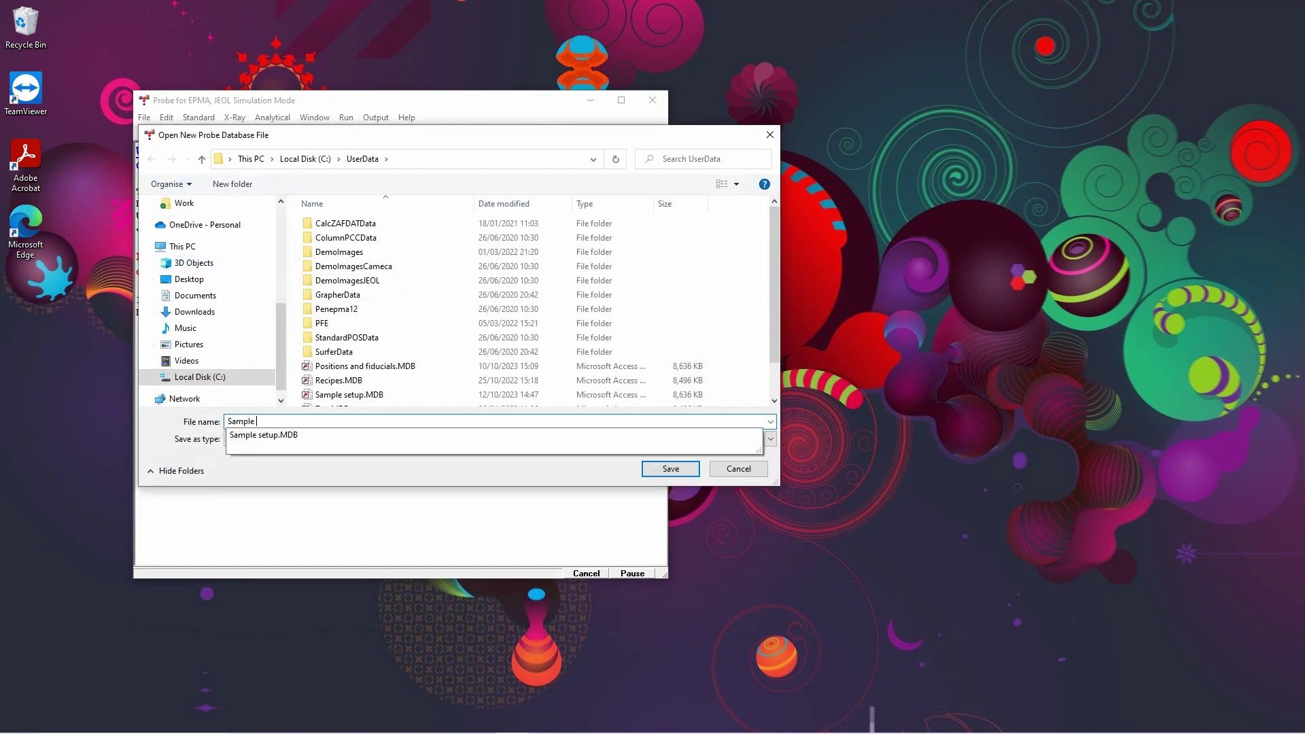
{"action": "type", "text": " setups"}
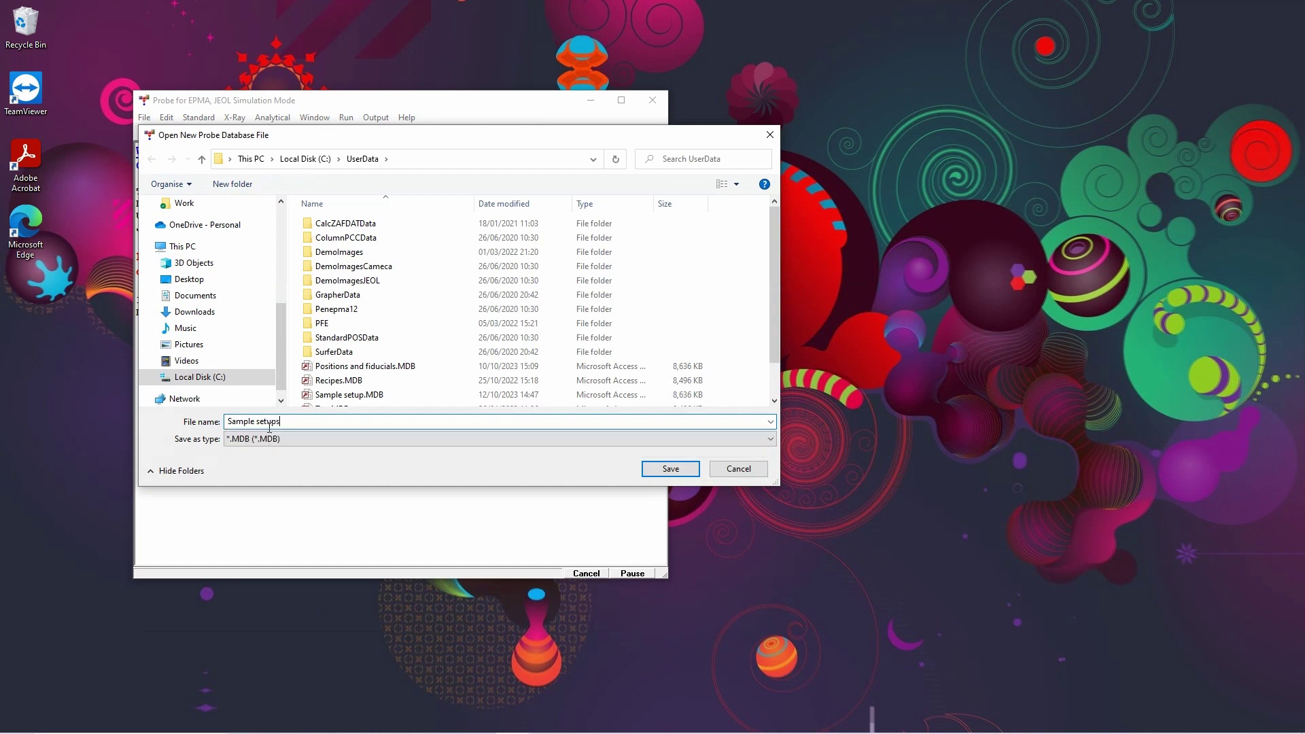
{"action": "left_click", "coordinate": [671, 469]}
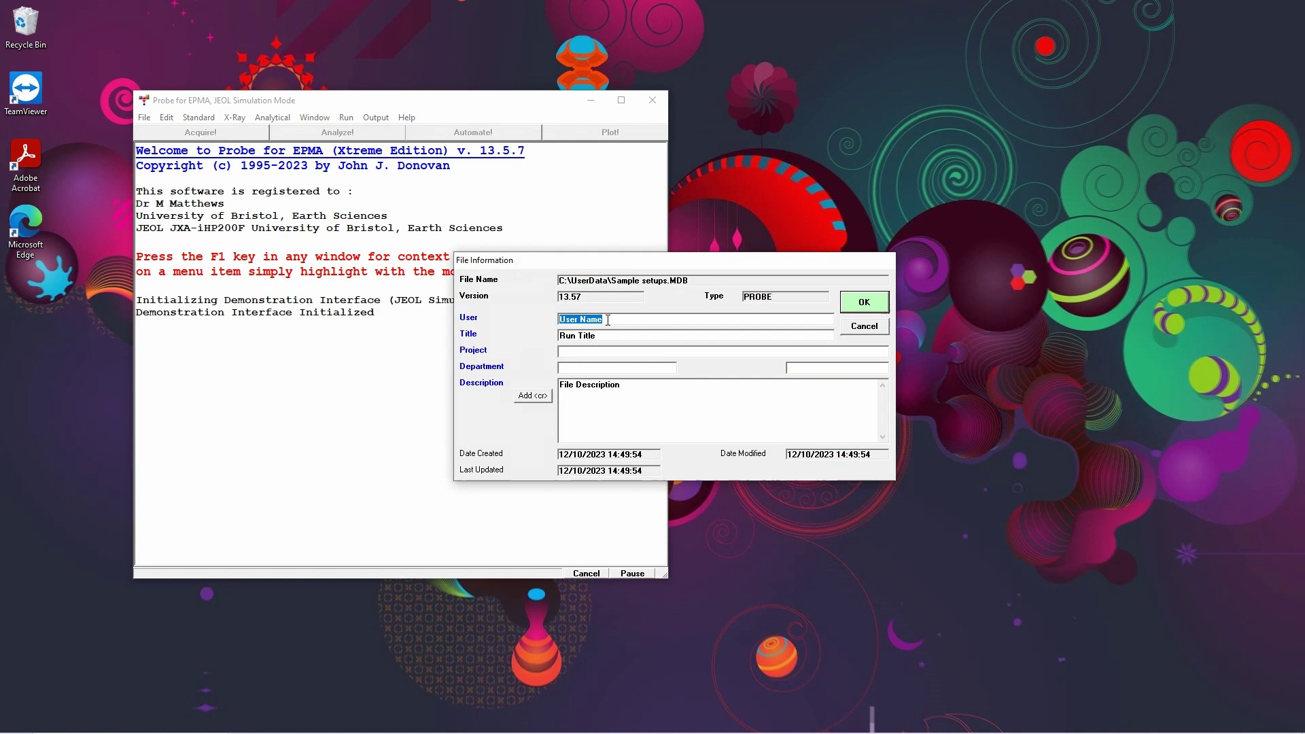
Enter the user name and confirm title 'Standard positions and fiducials', description 'Training'
{"action": "type", "text": "N"}
{"action": "key", "text": "BackSpace"}
{"action": "type", "text": "Mik"}
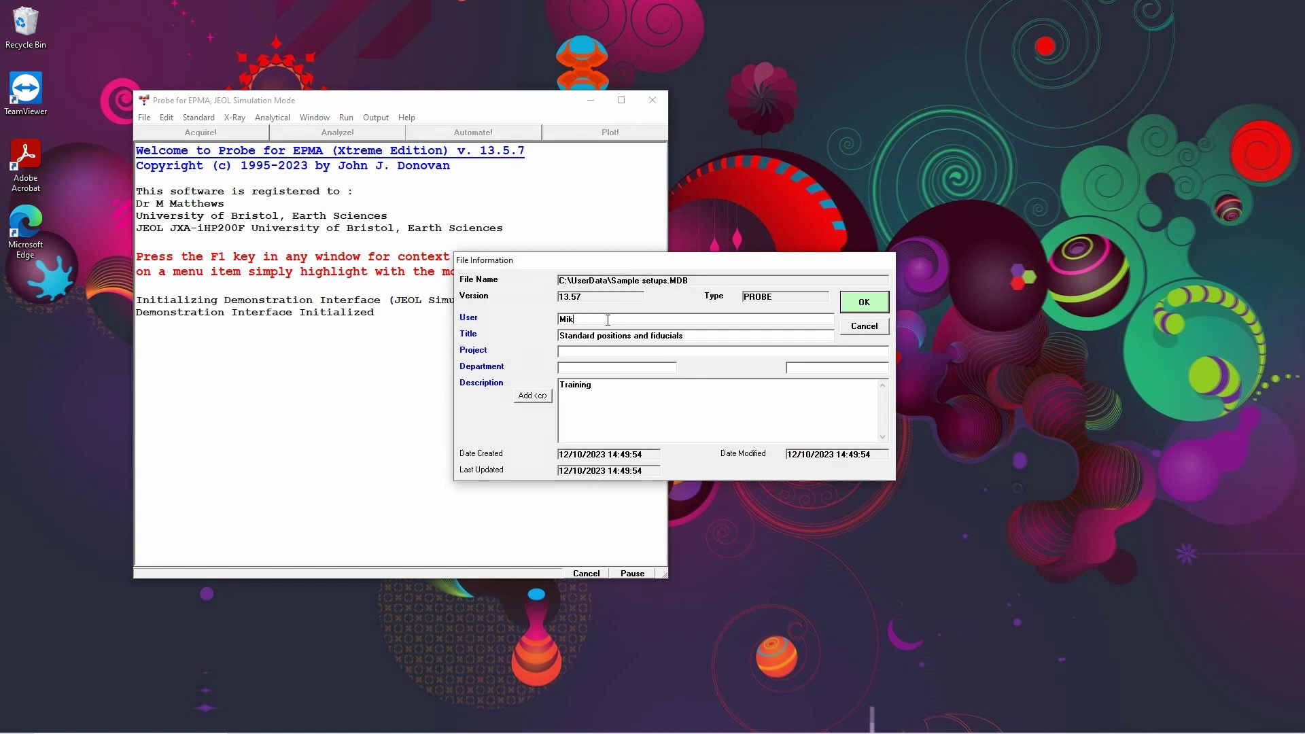
{"action": "type", "text": "eM"}
{"action": "left_click", "coordinate": [865, 303]}
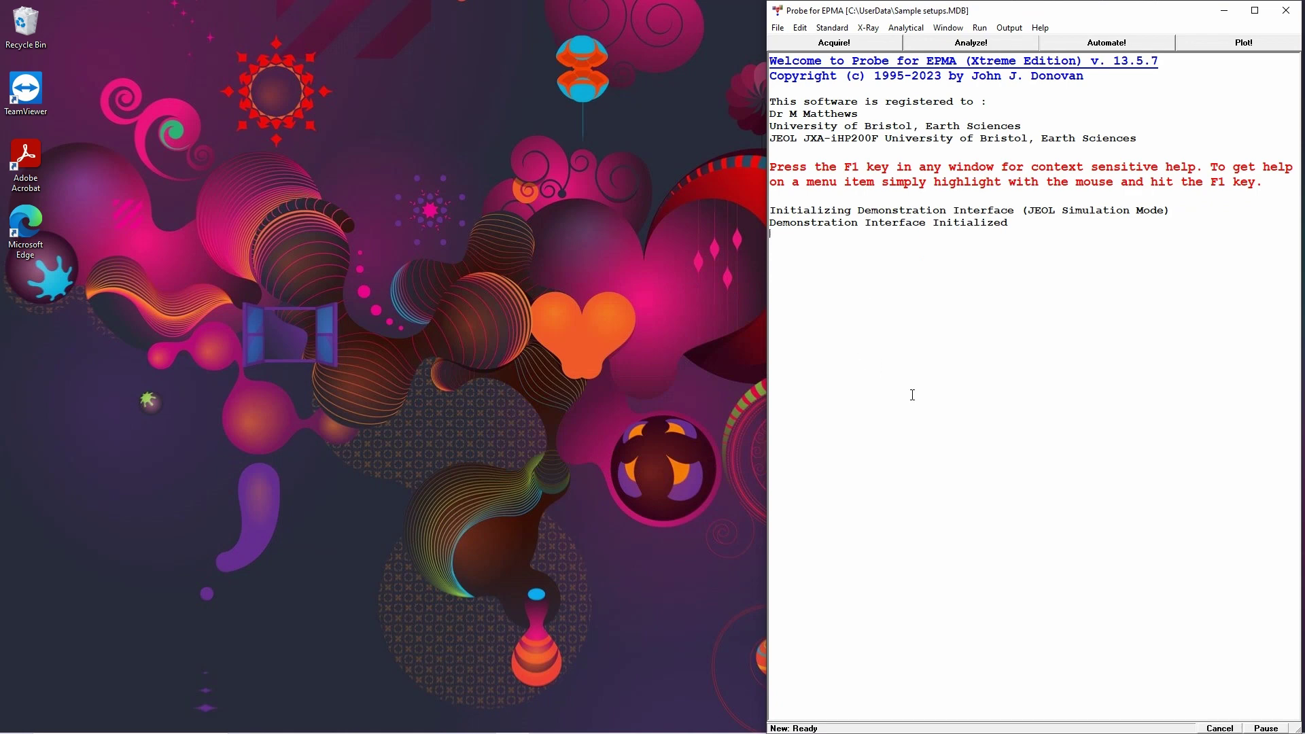
Place the Probe for EPMA window and the Analysis config Word document side by side
{"action": "left_click_drag", "start_coordinate": [1110, 23], "coordinate": [1123, 157]}
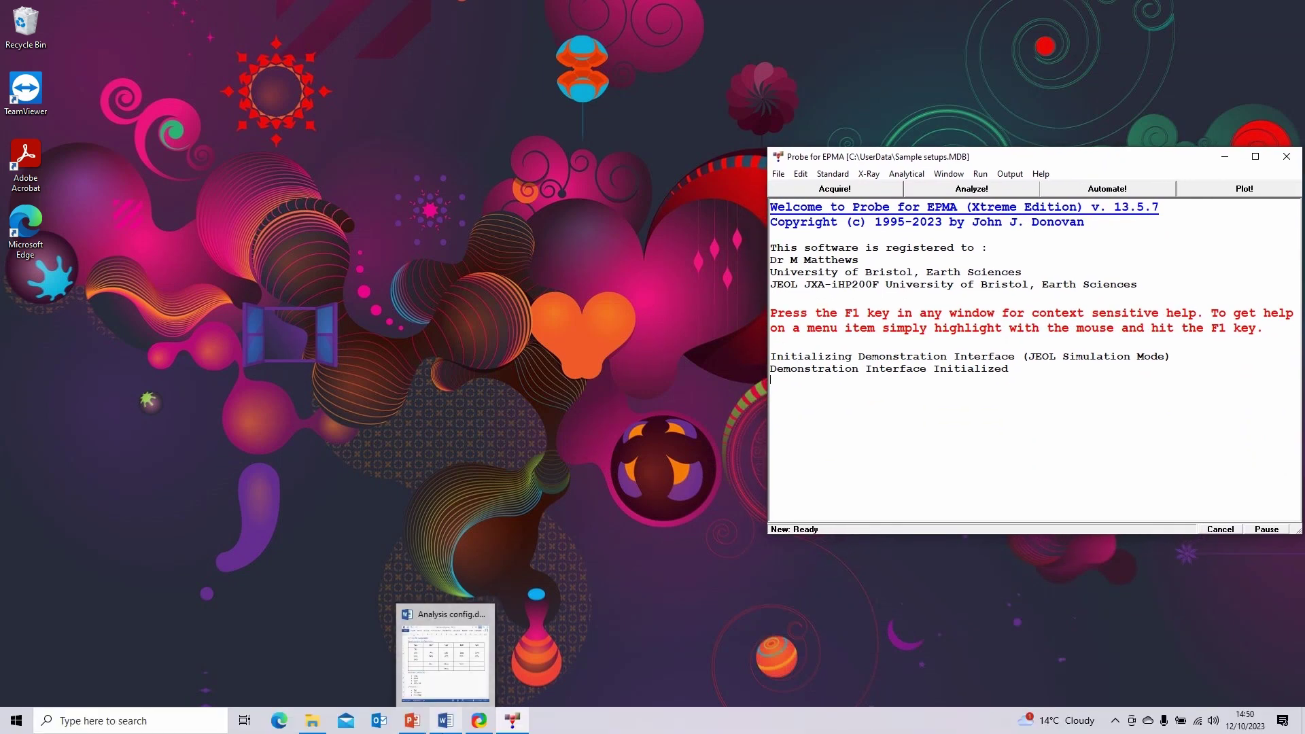
{"action": "left_click", "coordinate": [445, 722]}
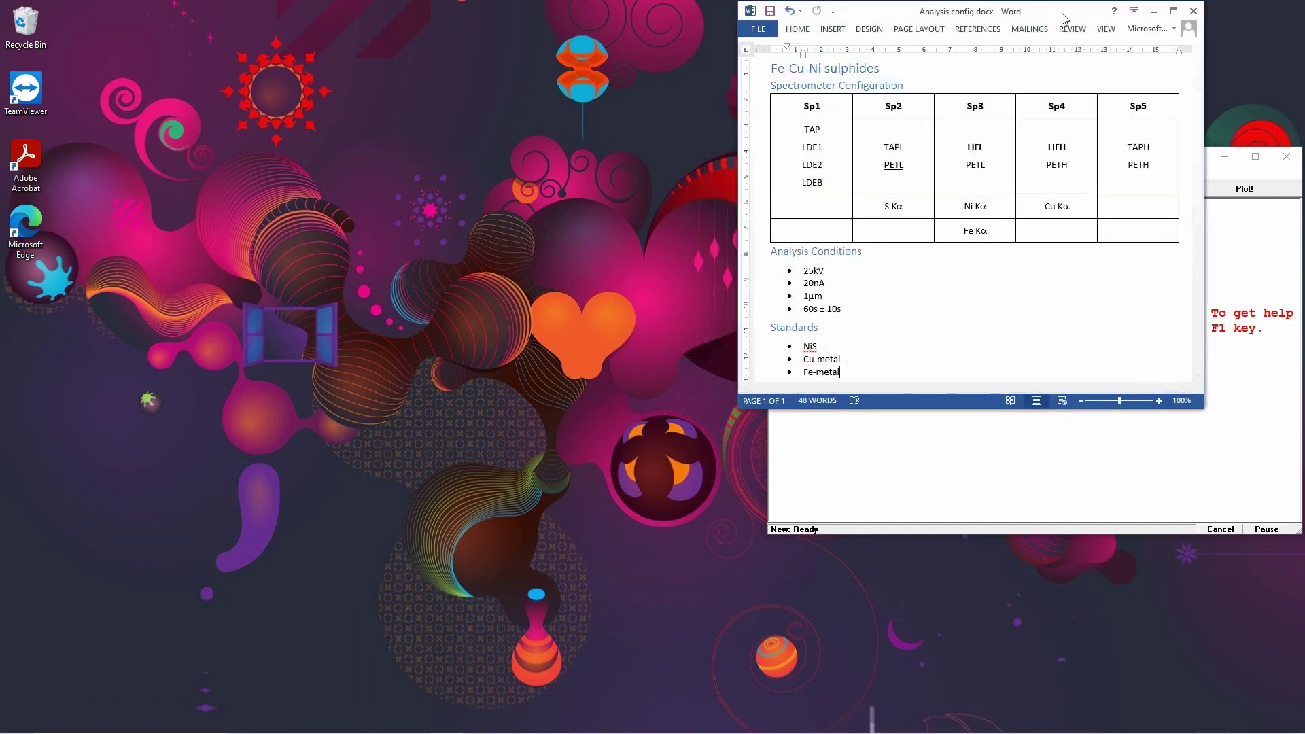
{"action": "left_click_drag", "start_coordinate": [1062, 13], "coordinate": [1148, 17]}
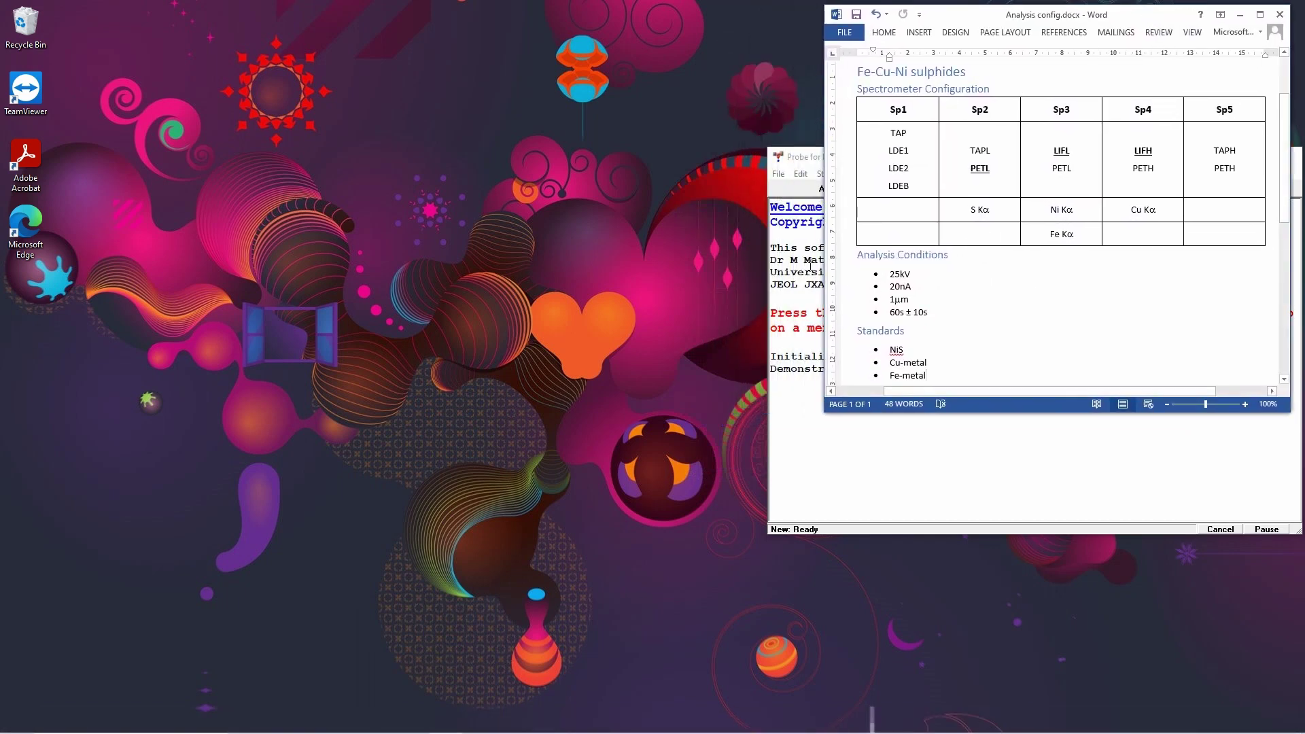
{"action": "left_click", "coordinate": [767, 431]}
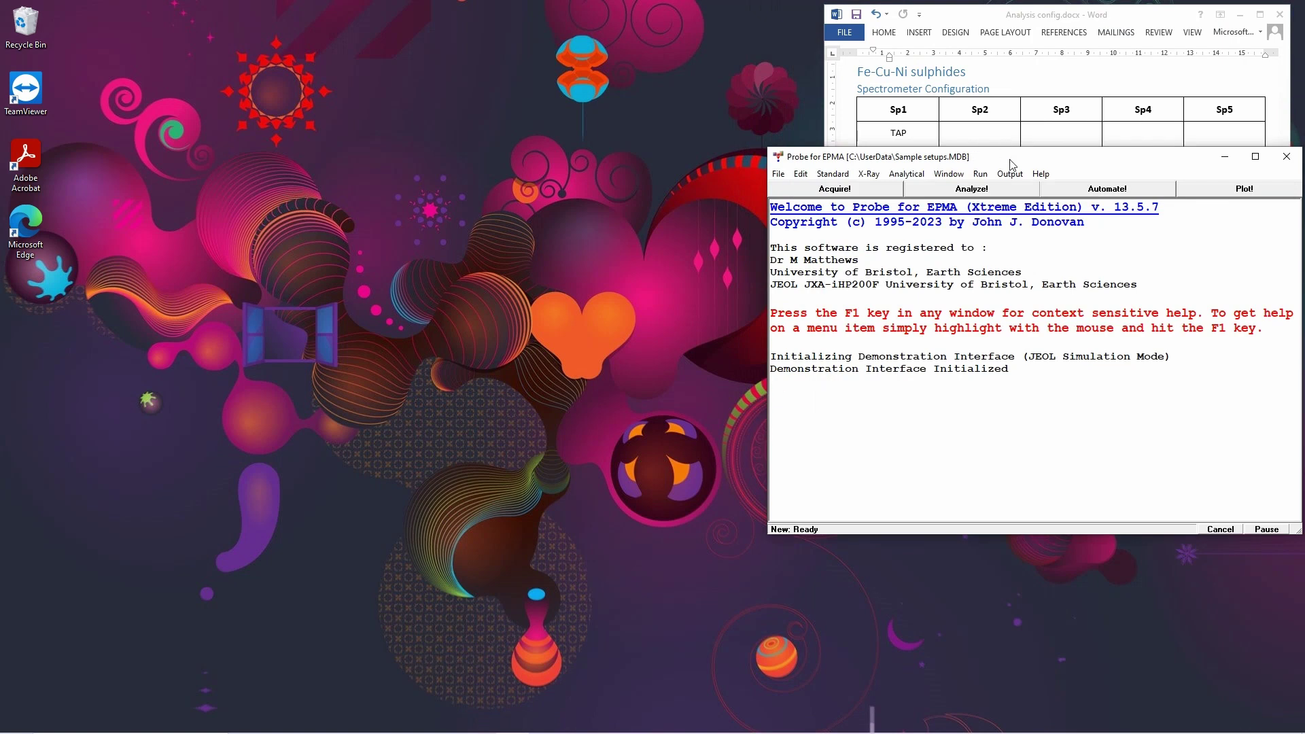
{"action": "left_click_drag", "start_coordinate": [1011, 161], "coordinate": [527, 25]}
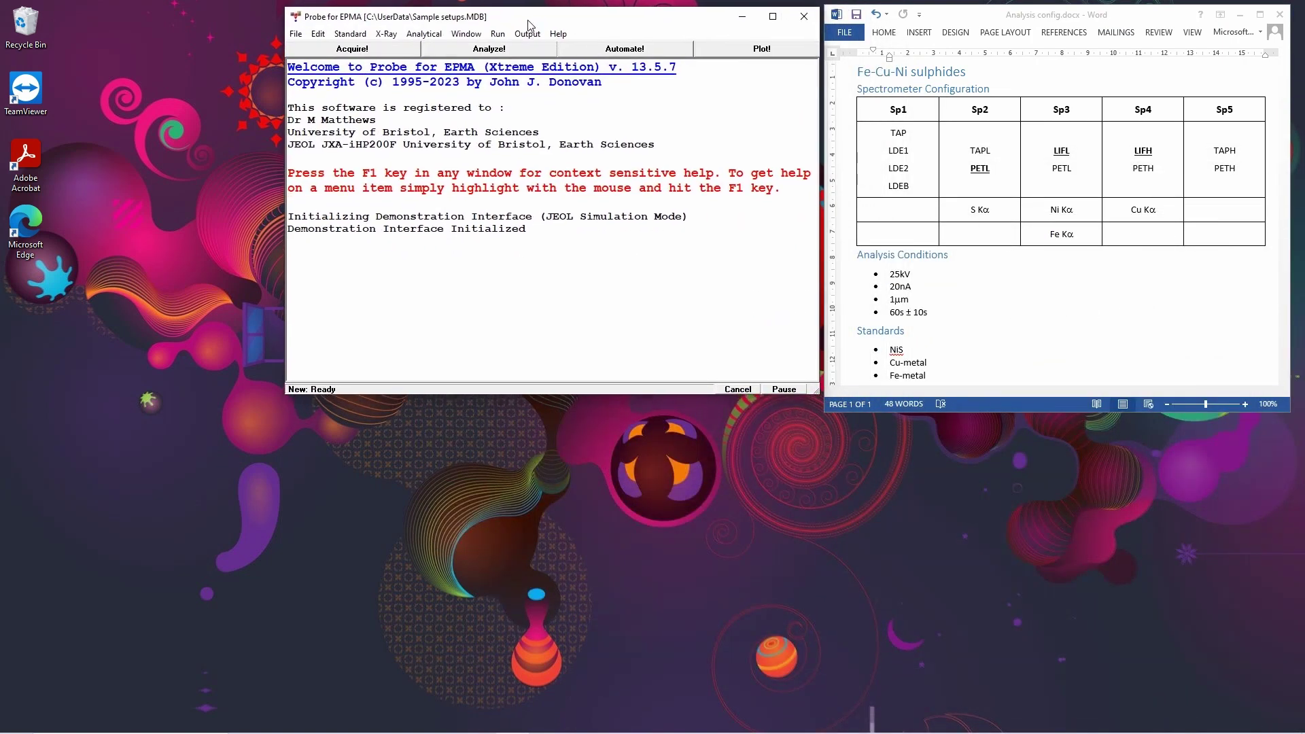
Add standards 103 Fe-metal, 102 NiS and 100 Cu-metal to the run
{"action": "left_click", "coordinate": [342, 39]}
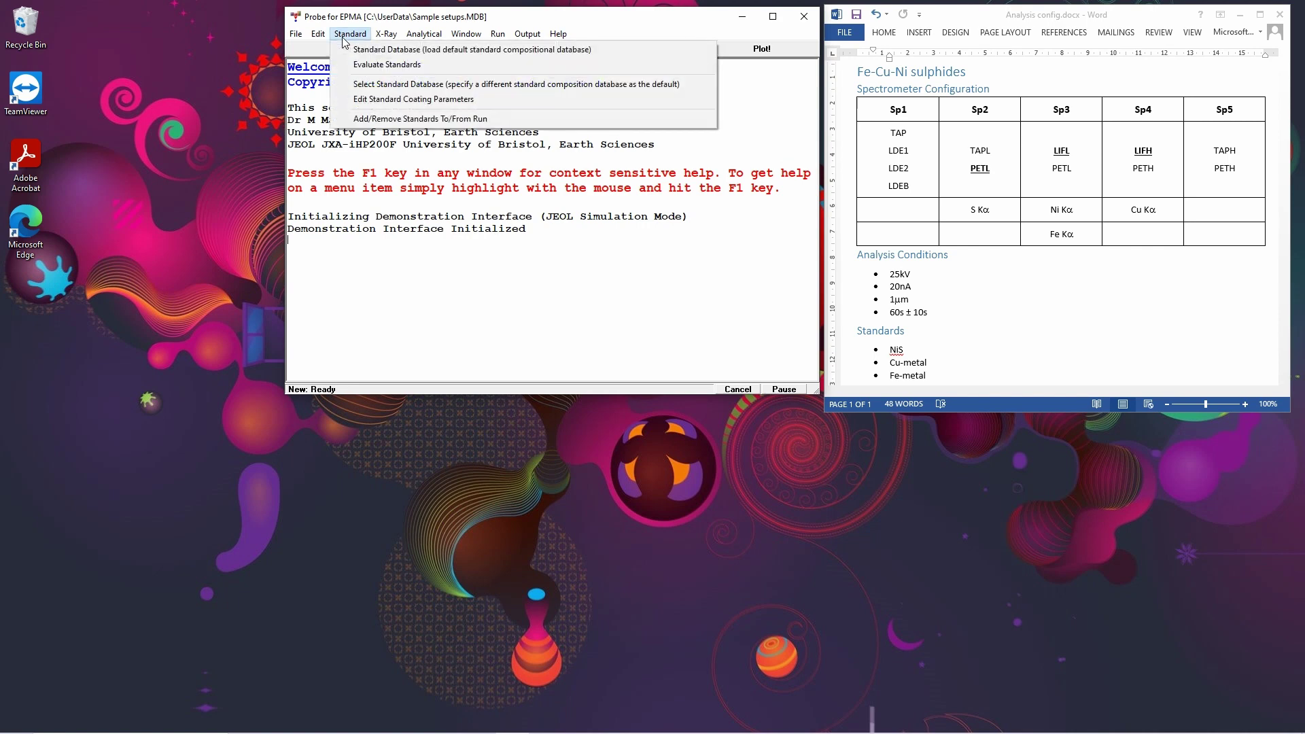
{"action": "left_click", "coordinate": [382, 119]}
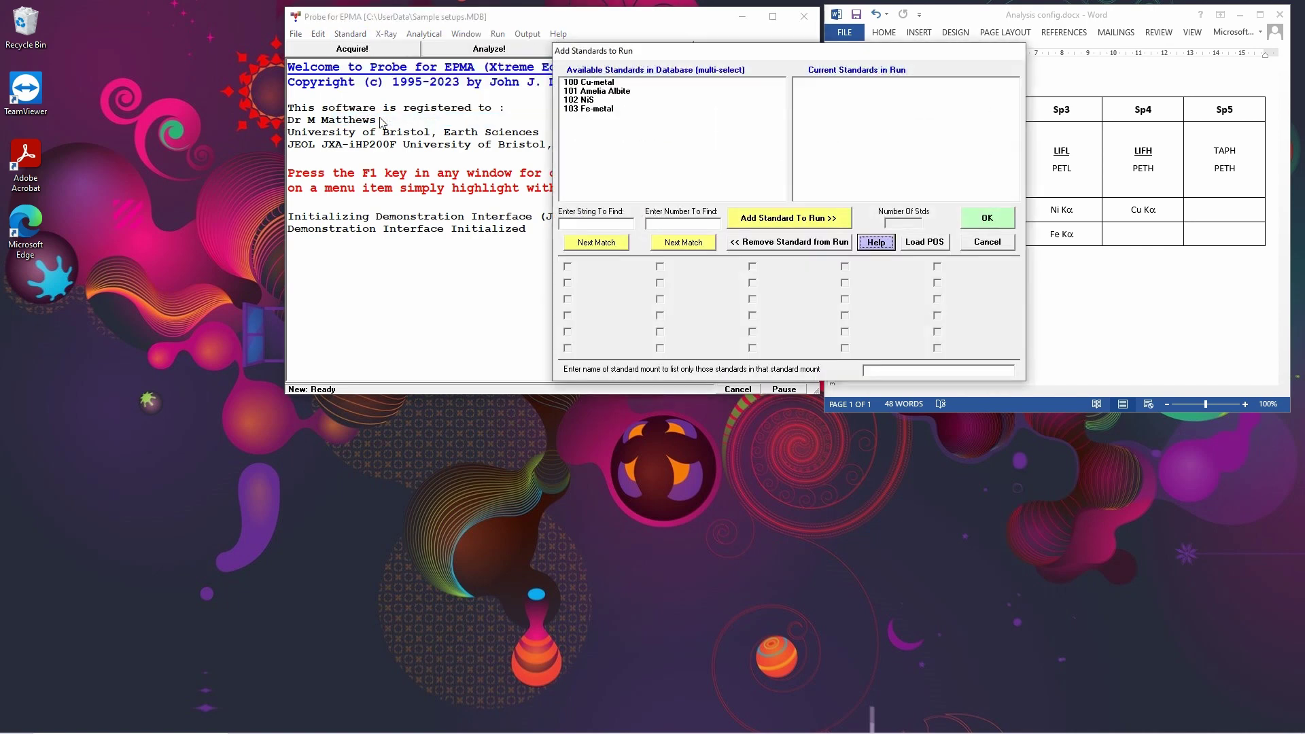
{"action": "left_click_drag", "start_coordinate": [770, 55], "coordinate": [431, 58]}
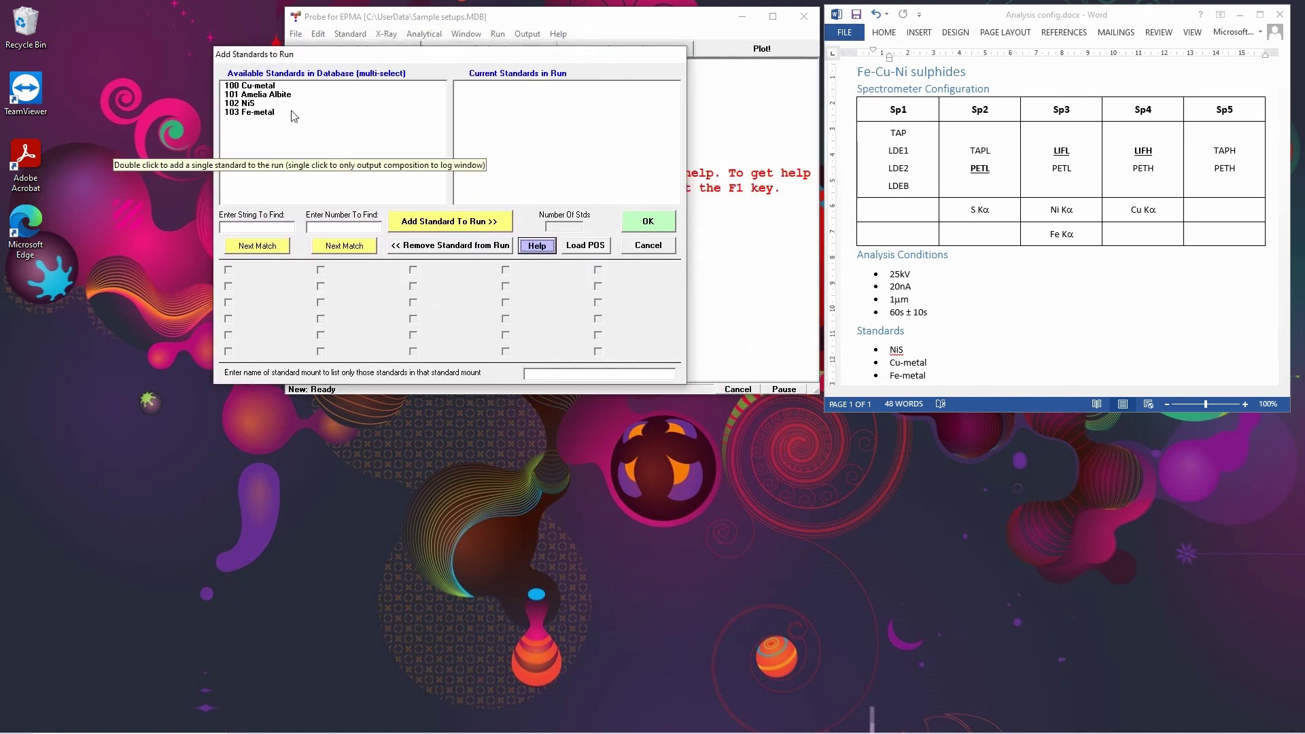
{"action": "left_click", "coordinate": [257, 113]}
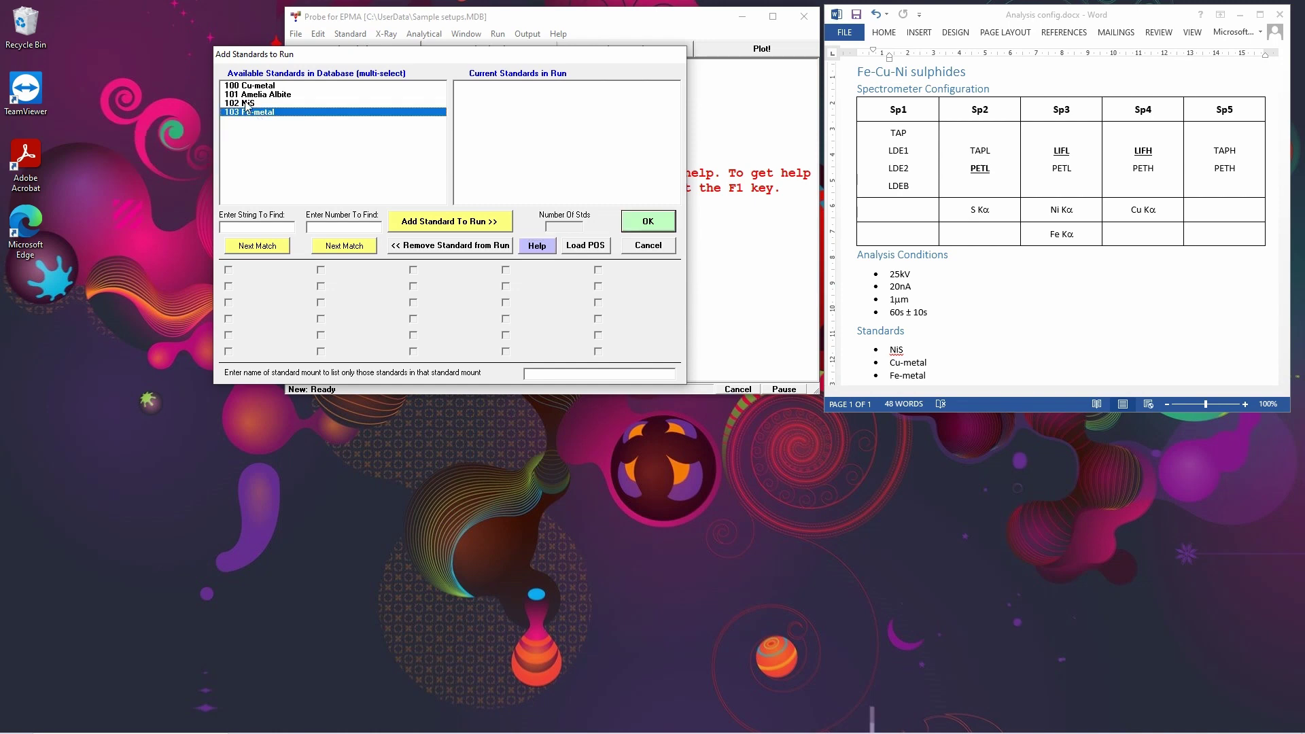
{"action": "left_click", "coordinate": [247, 103], "text": "ctrl"}
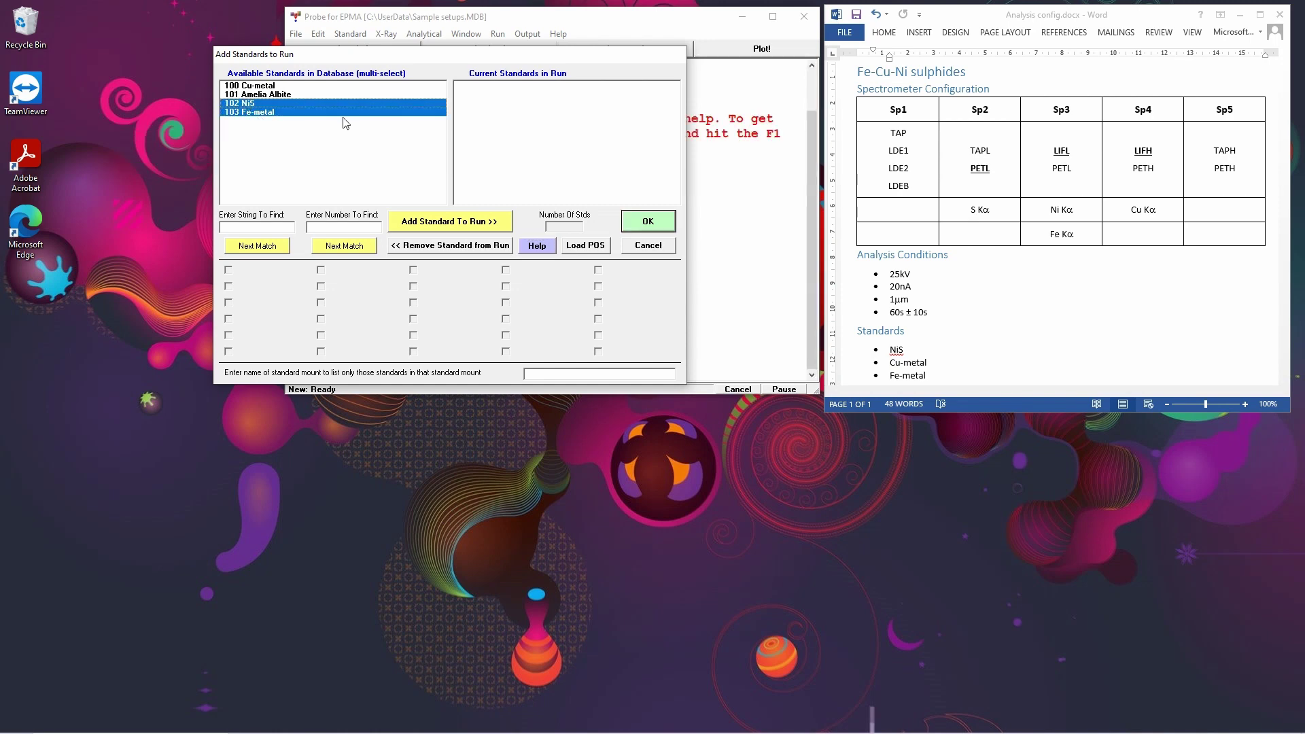
{"action": "left_click", "coordinate": [269, 85], "text": "ctrl"}
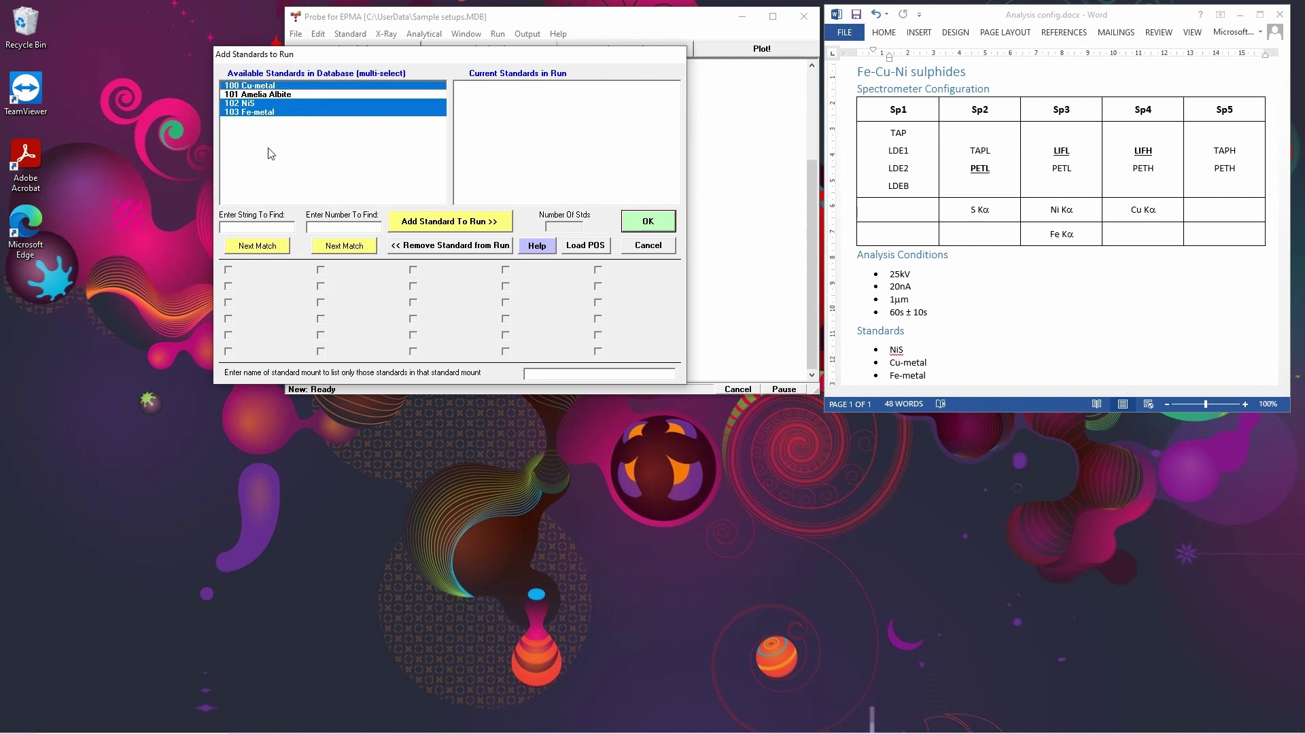
{"action": "left_click", "coordinate": [242, 112]}
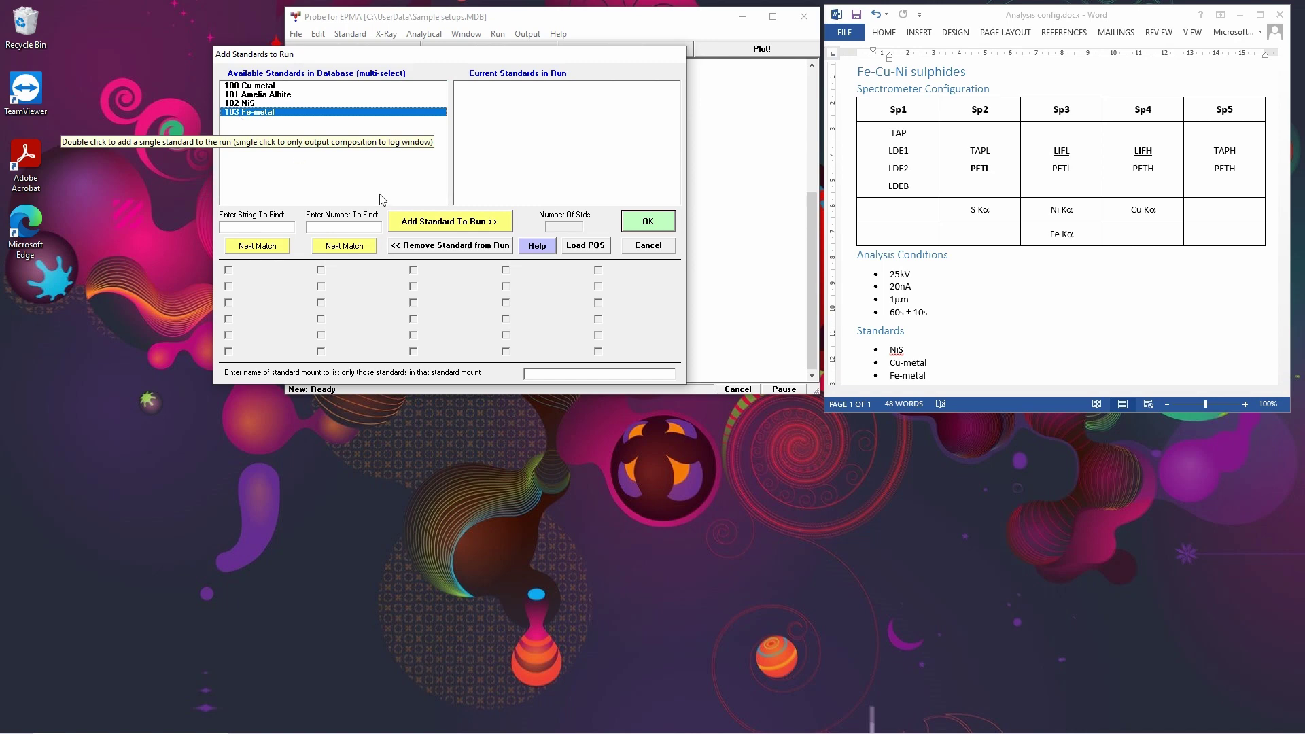
{"action": "left_click", "coordinate": [410, 220]}
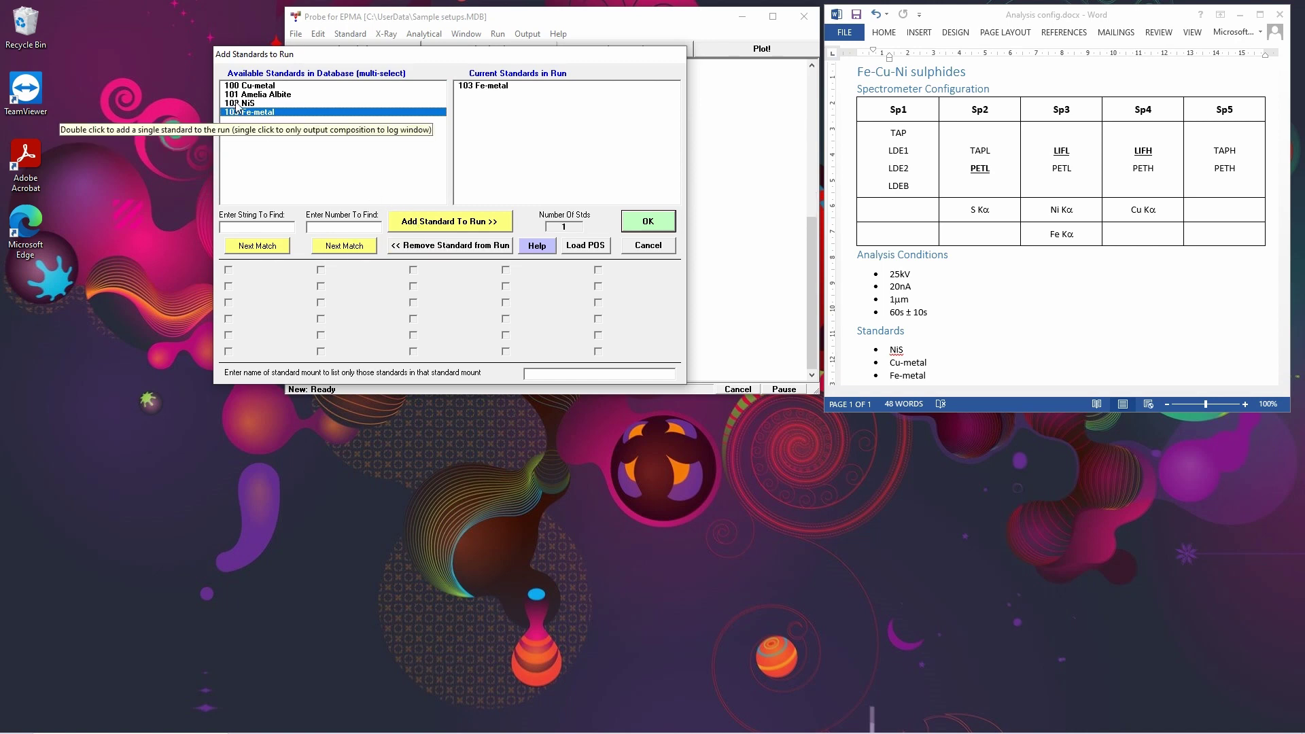
{"action": "double_click", "coordinate": [237, 103]}
{"action": "left_click", "coordinate": [252, 86]}
{"action": "double_click", "coordinate": [252, 87]}
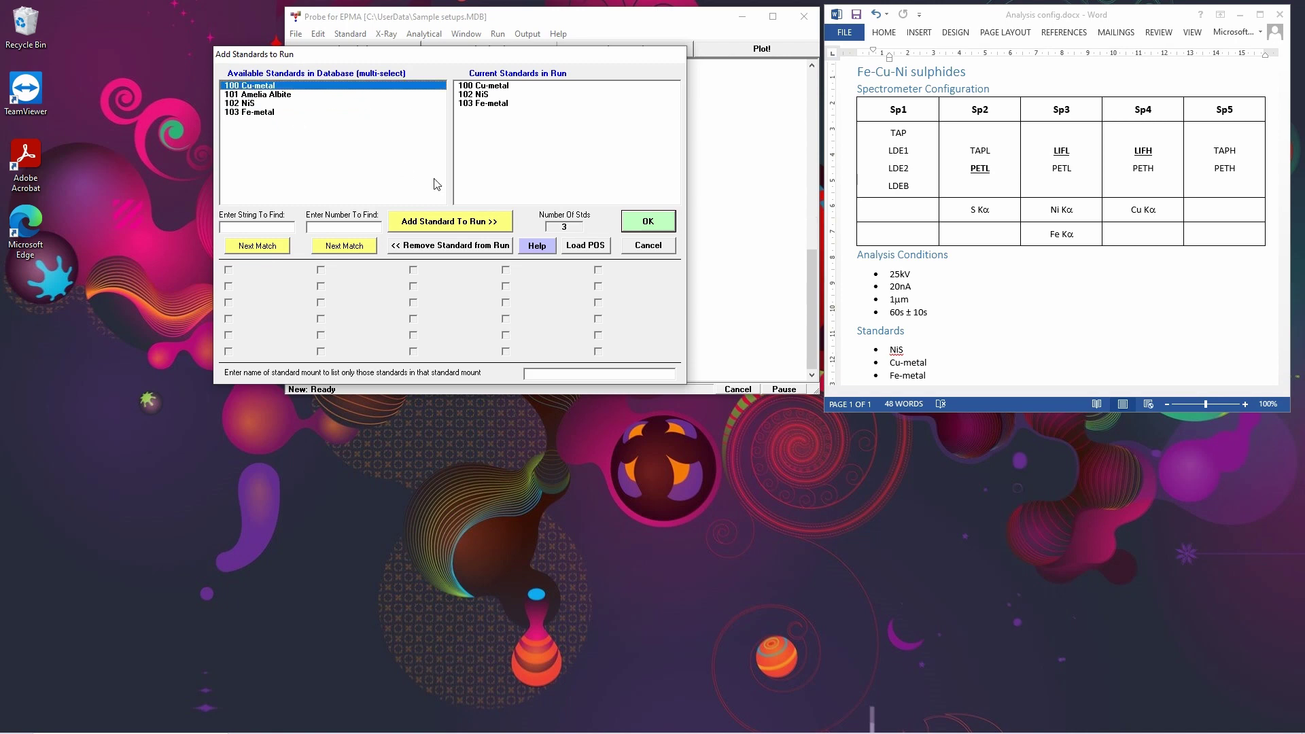
{"action": "left_click", "coordinate": [648, 221]}
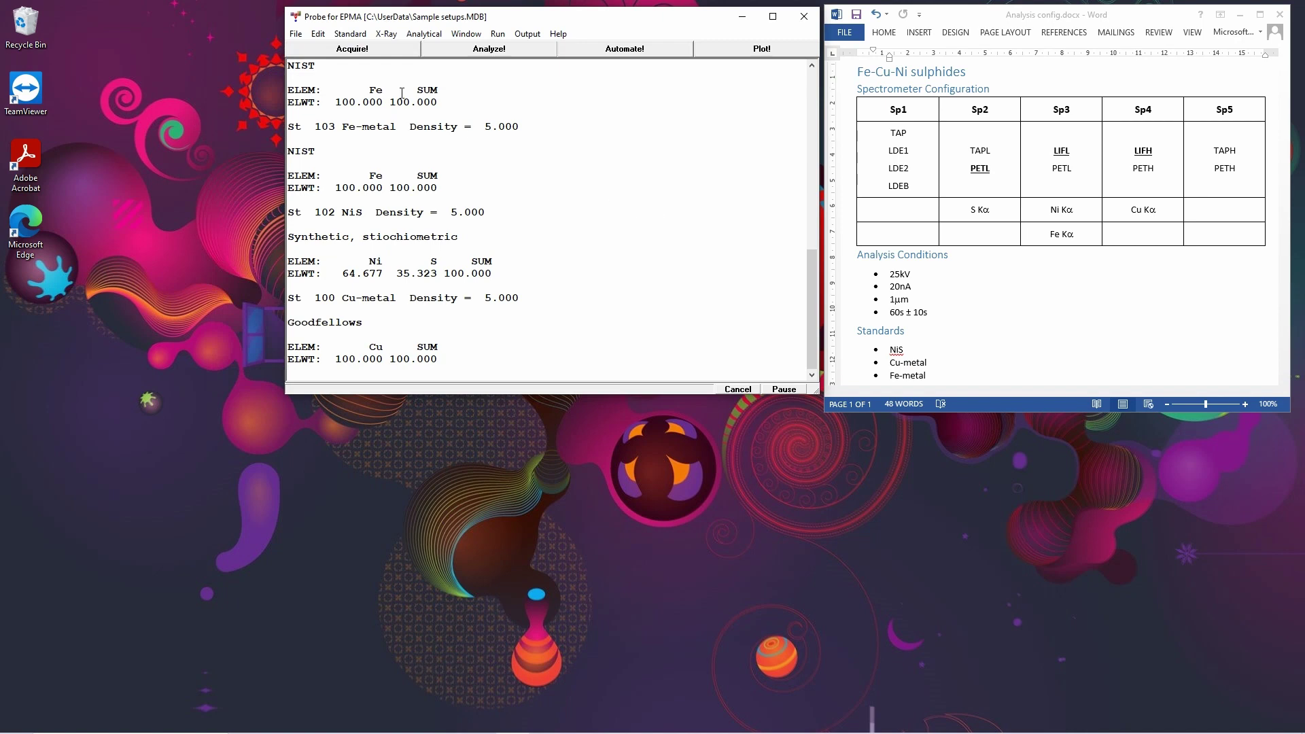
Create a new Unknown sample named 'Sulphides' from the Acquire! window
{"action": "left_click", "coordinate": [369, 50]}
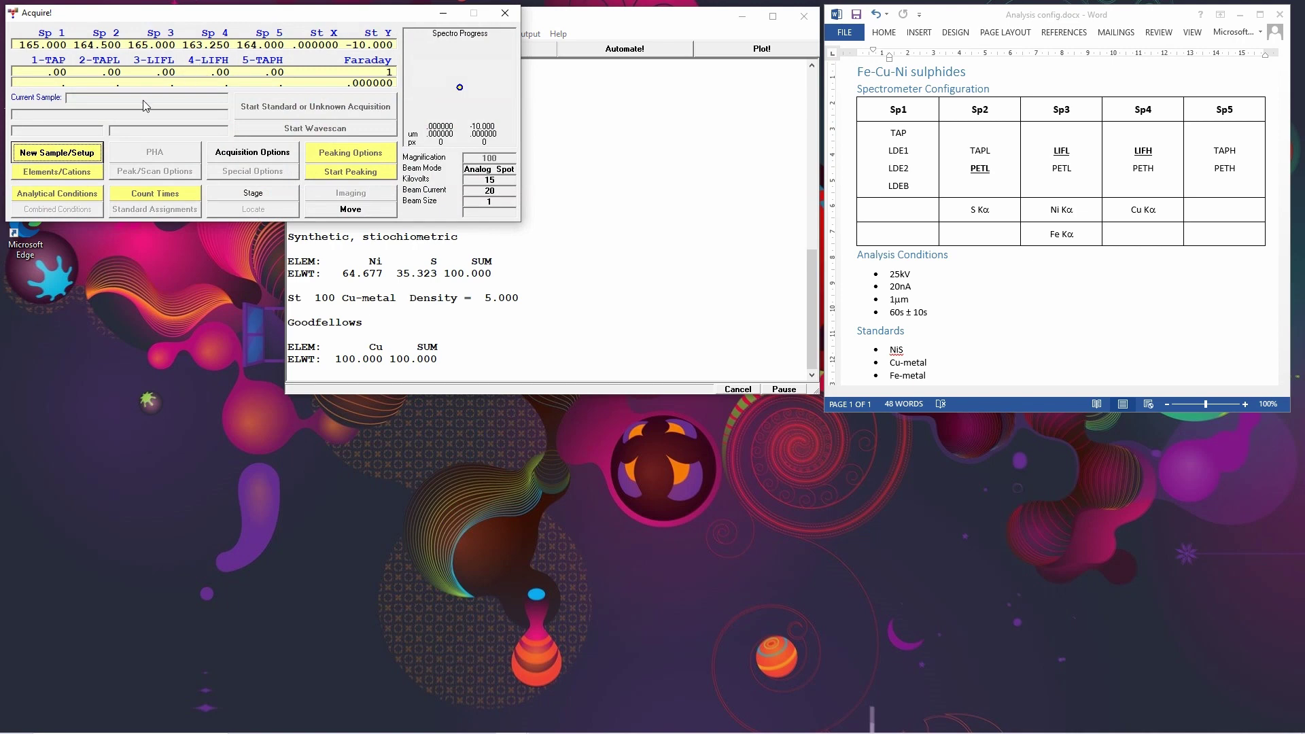
{"action": "left_click", "coordinate": [44, 160]}
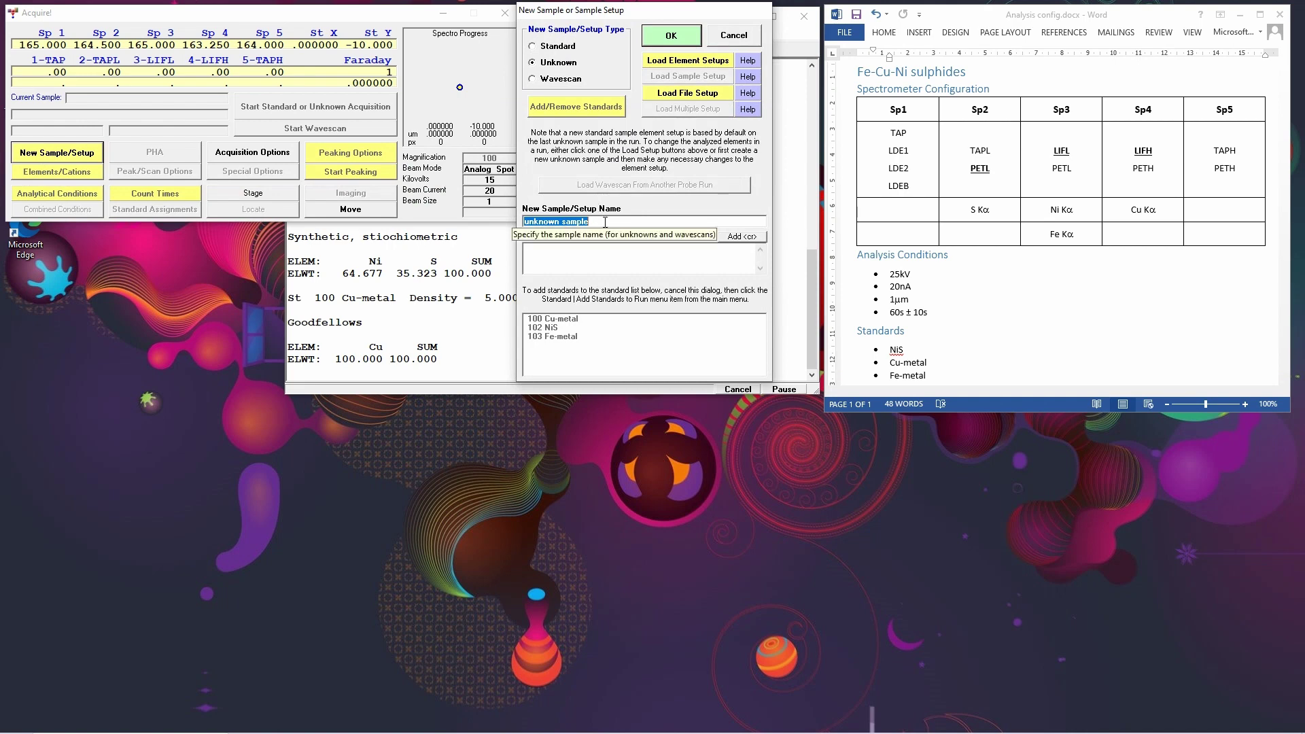
{"action": "type", "text": "Sulphides"}
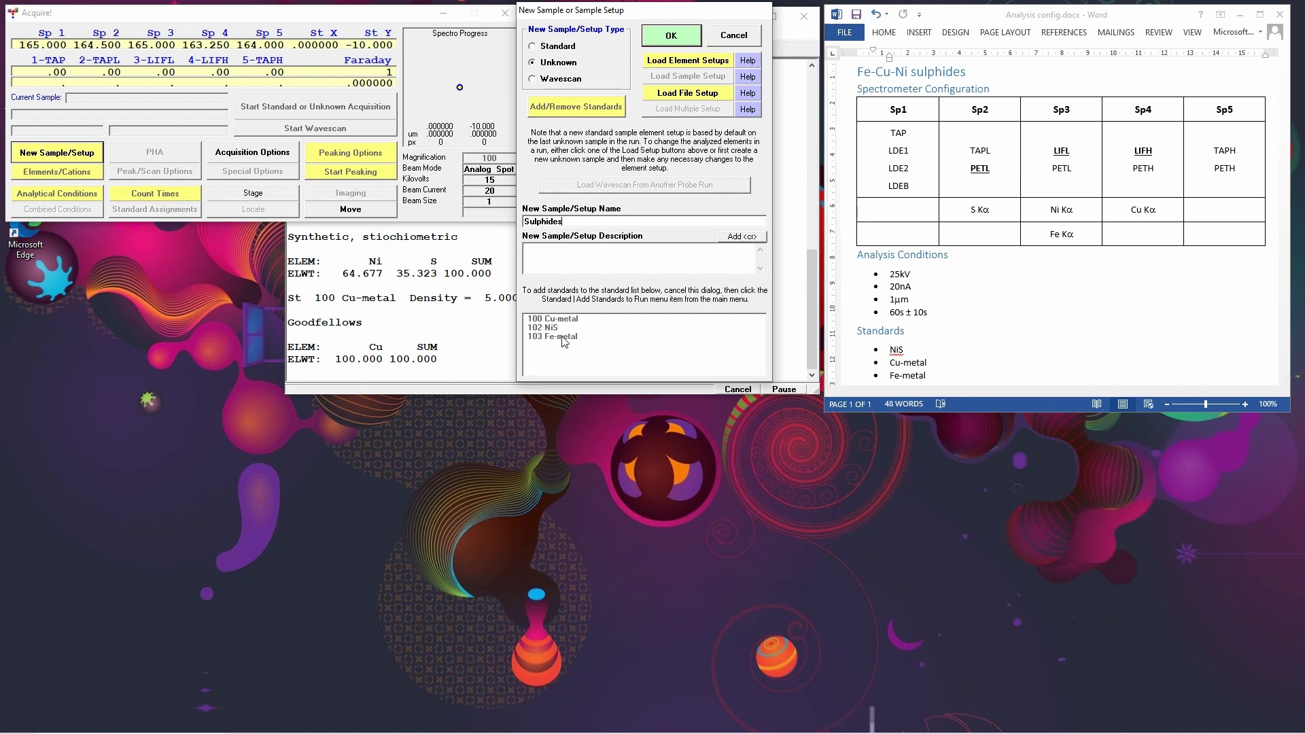
{"action": "left_click", "coordinate": [675, 37]}
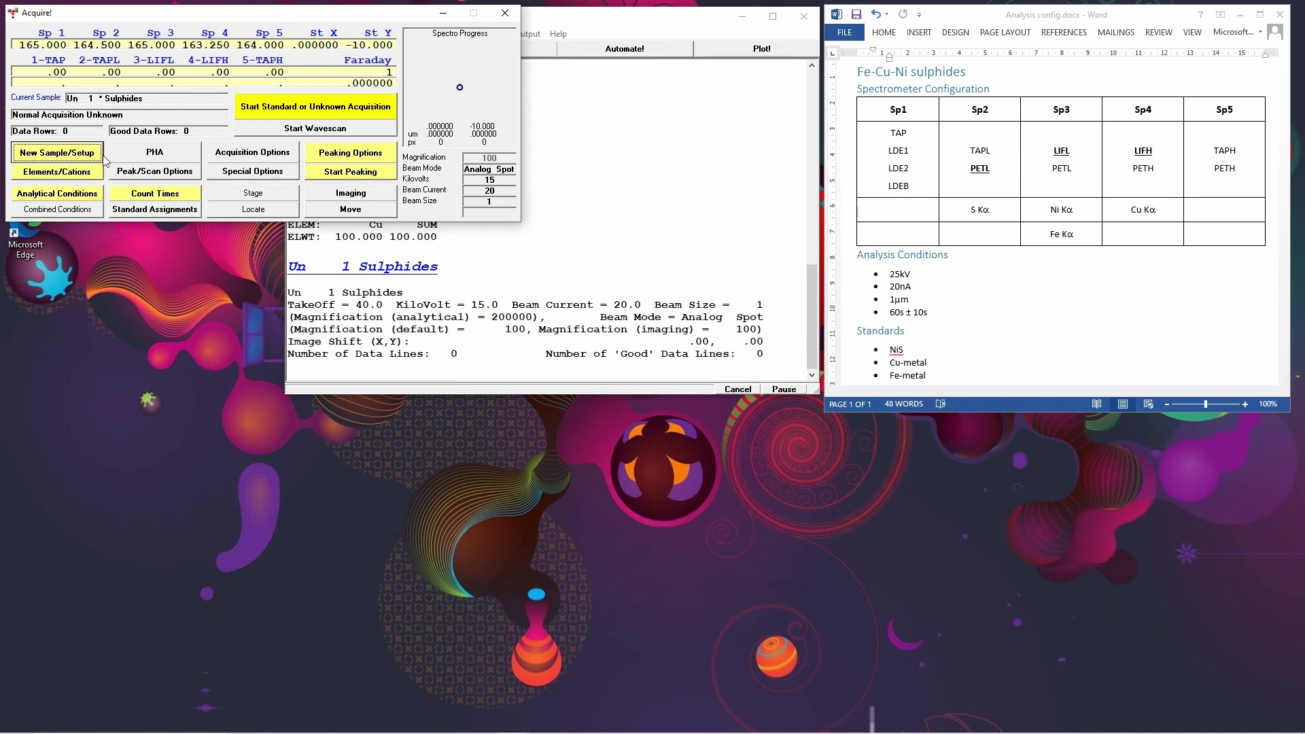
Add Fe Kα and Ni Kα to the Sulphides sample, both on spectrometer 3
{"action": "left_click", "coordinate": [45, 178]}
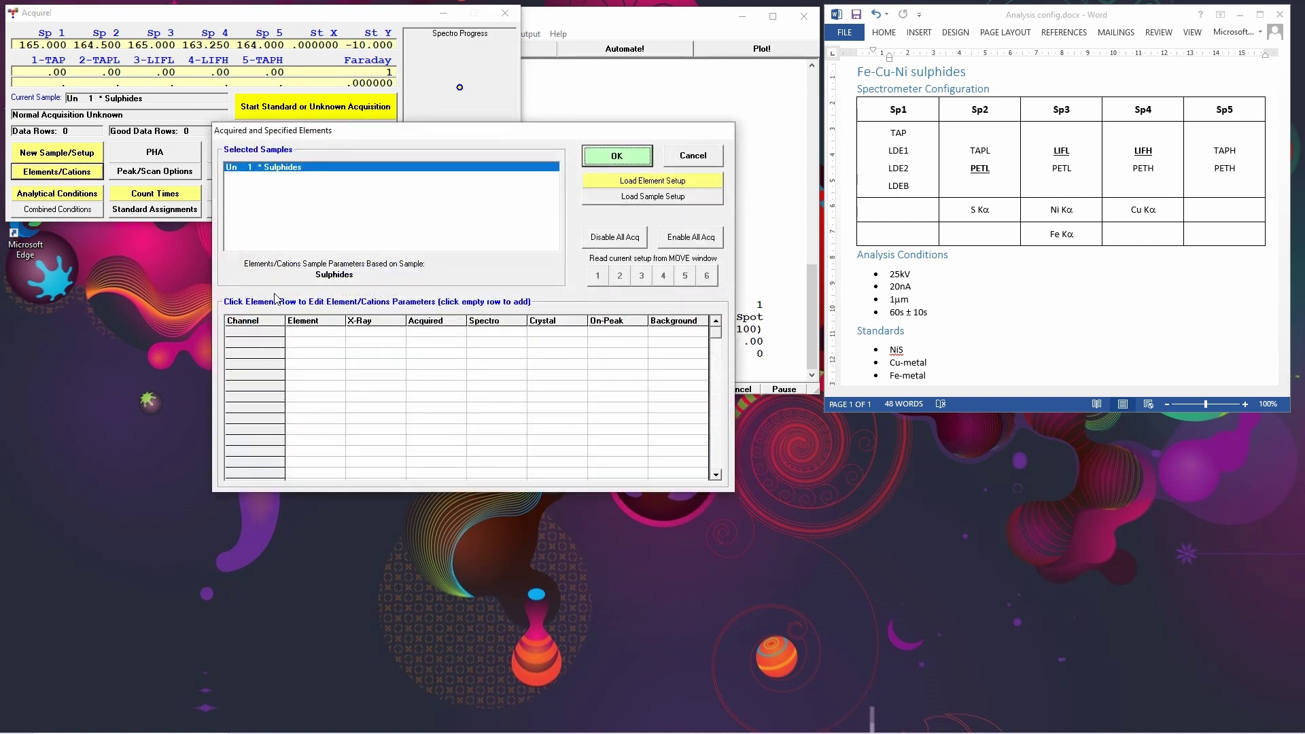
{"action": "left_click", "coordinate": [262, 338]}
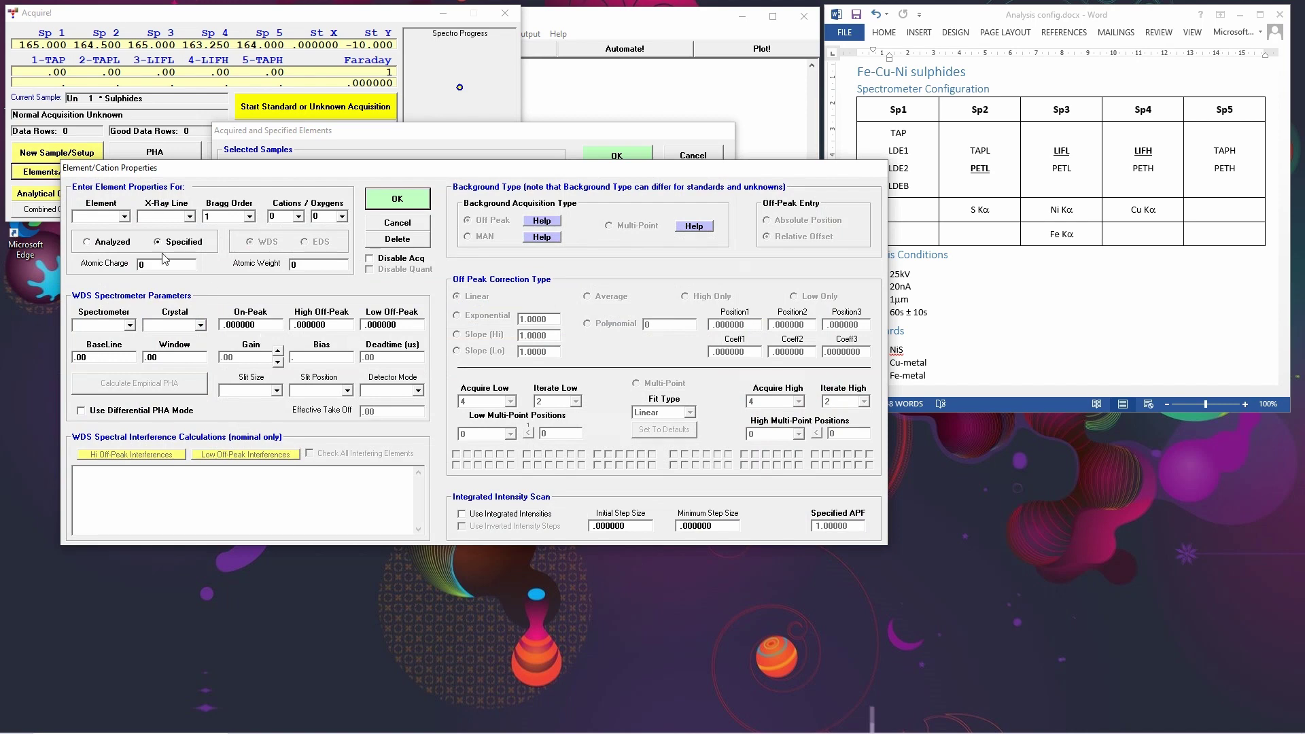
{"action": "left_click", "coordinate": [124, 216]}
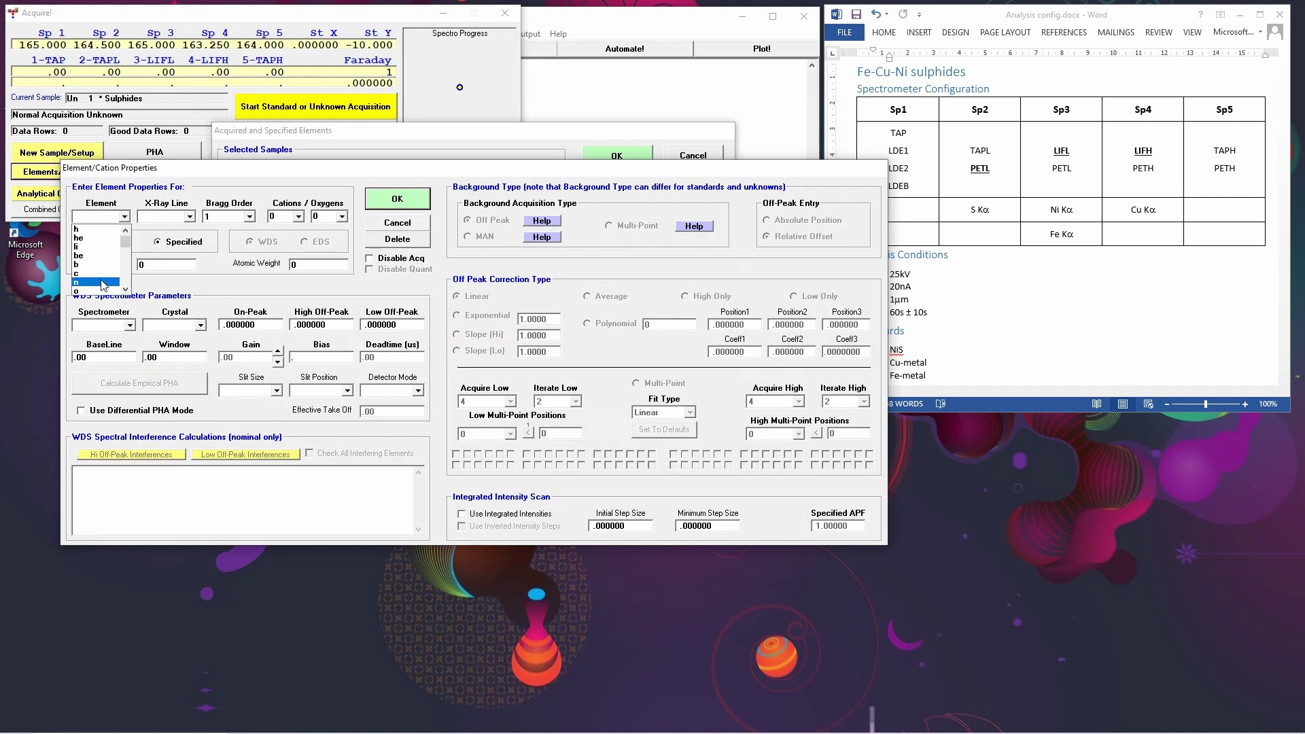
{"action": "left_click", "coordinate": [99, 217]}
{"action": "type", "text": "Fe"}
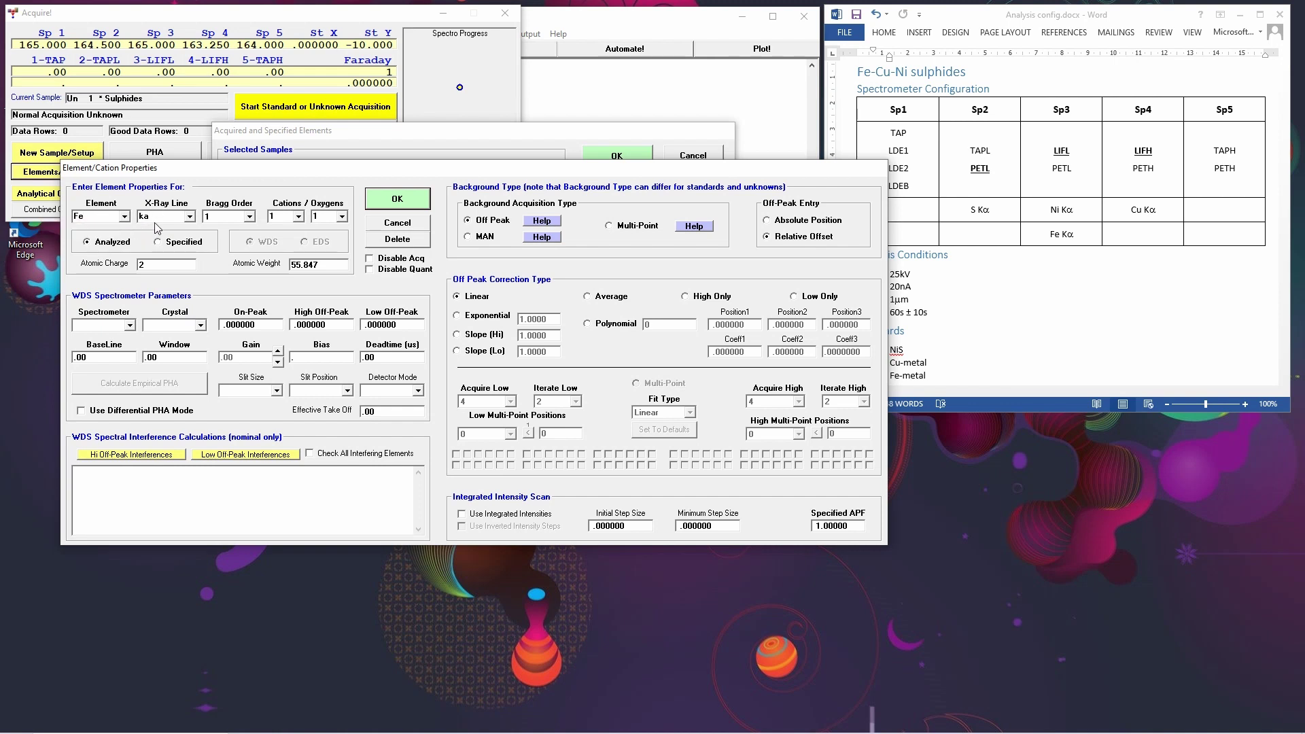
{"action": "left_click", "coordinate": [130, 326]}
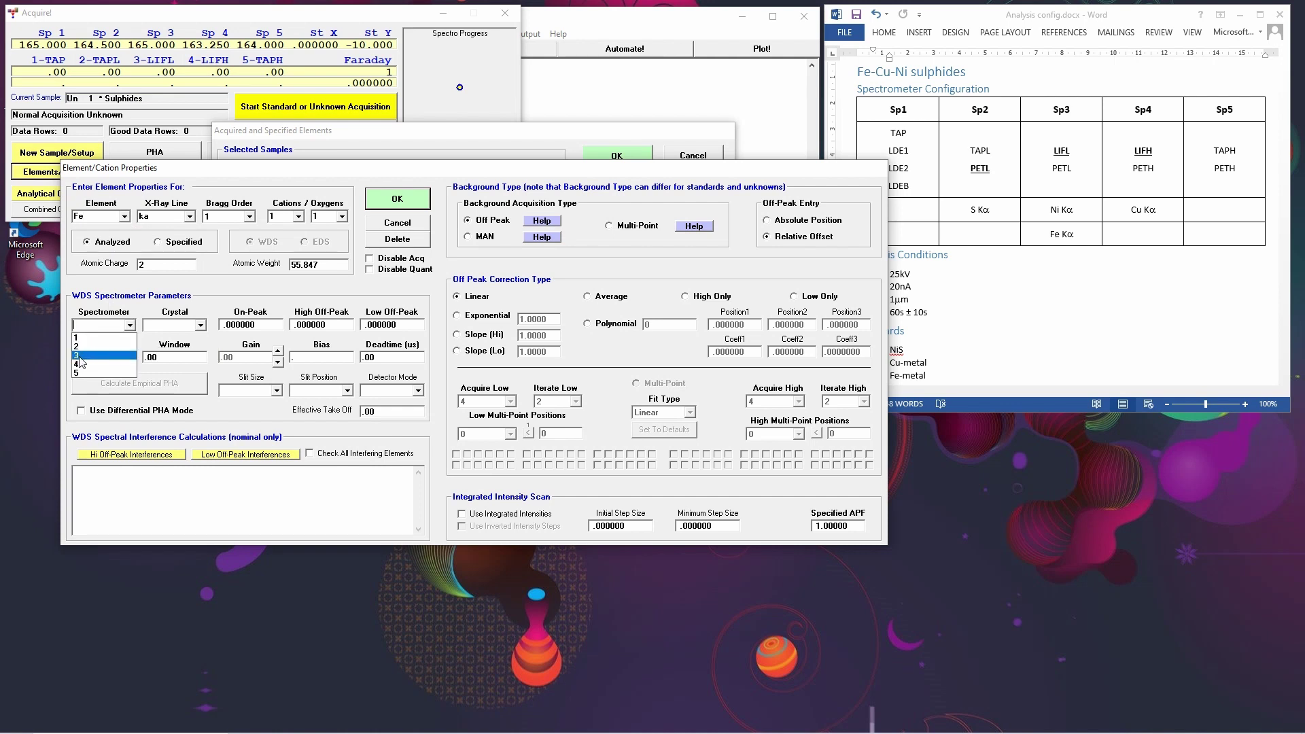
{"action": "left_click", "coordinate": [113, 349]}
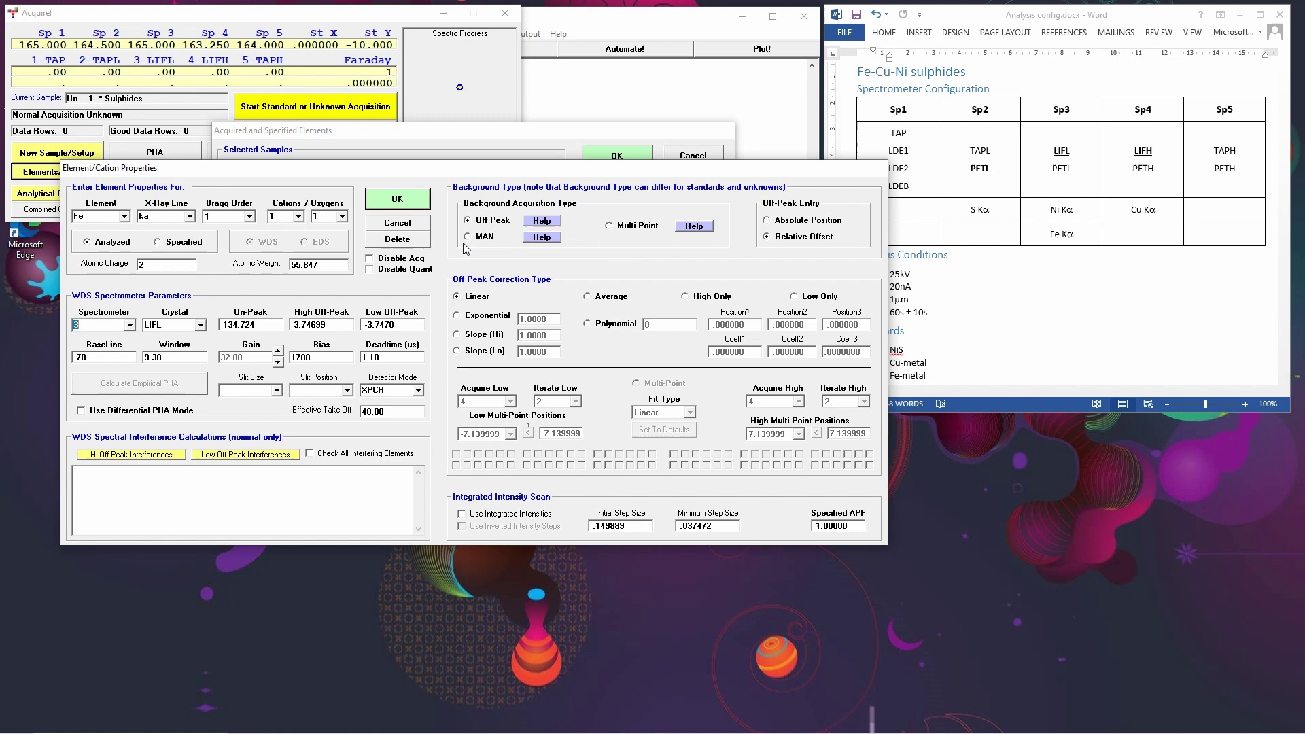
{"action": "left_click", "coordinate": [397, 199]}
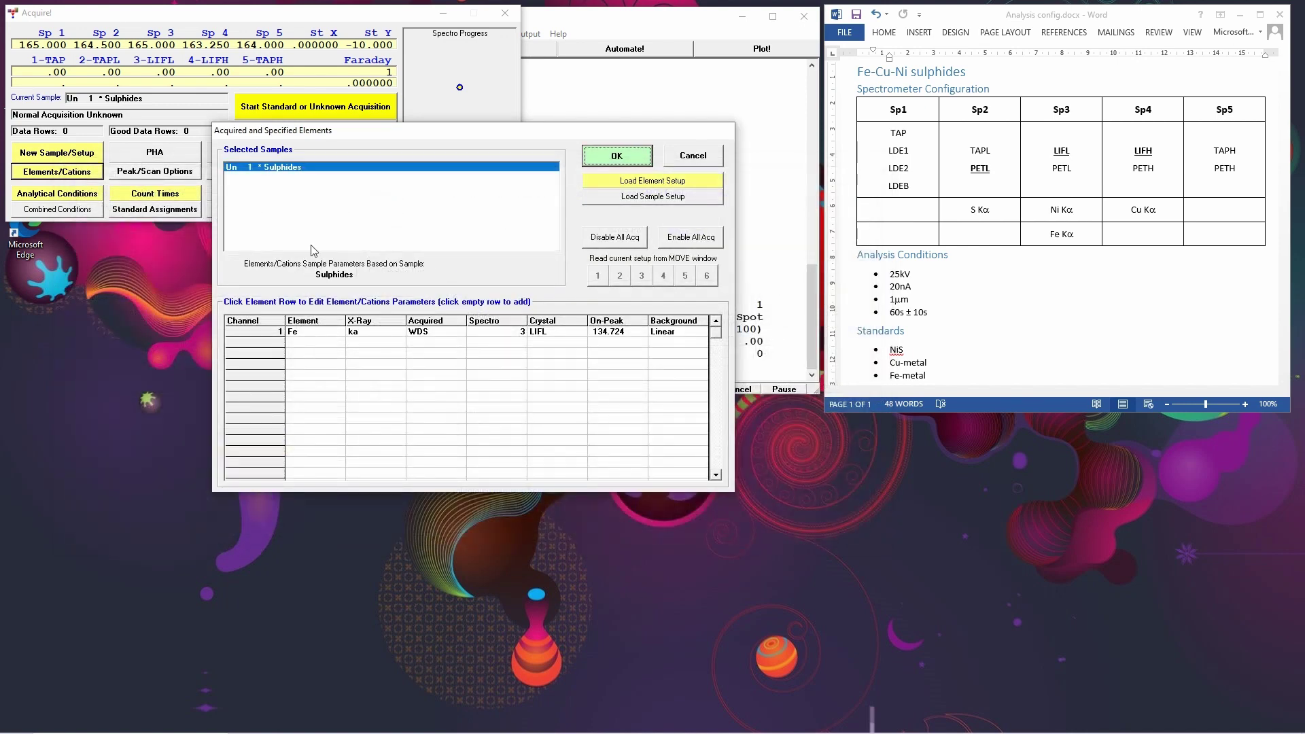
{"action": "left_click", "coordinate": [272, 345]}
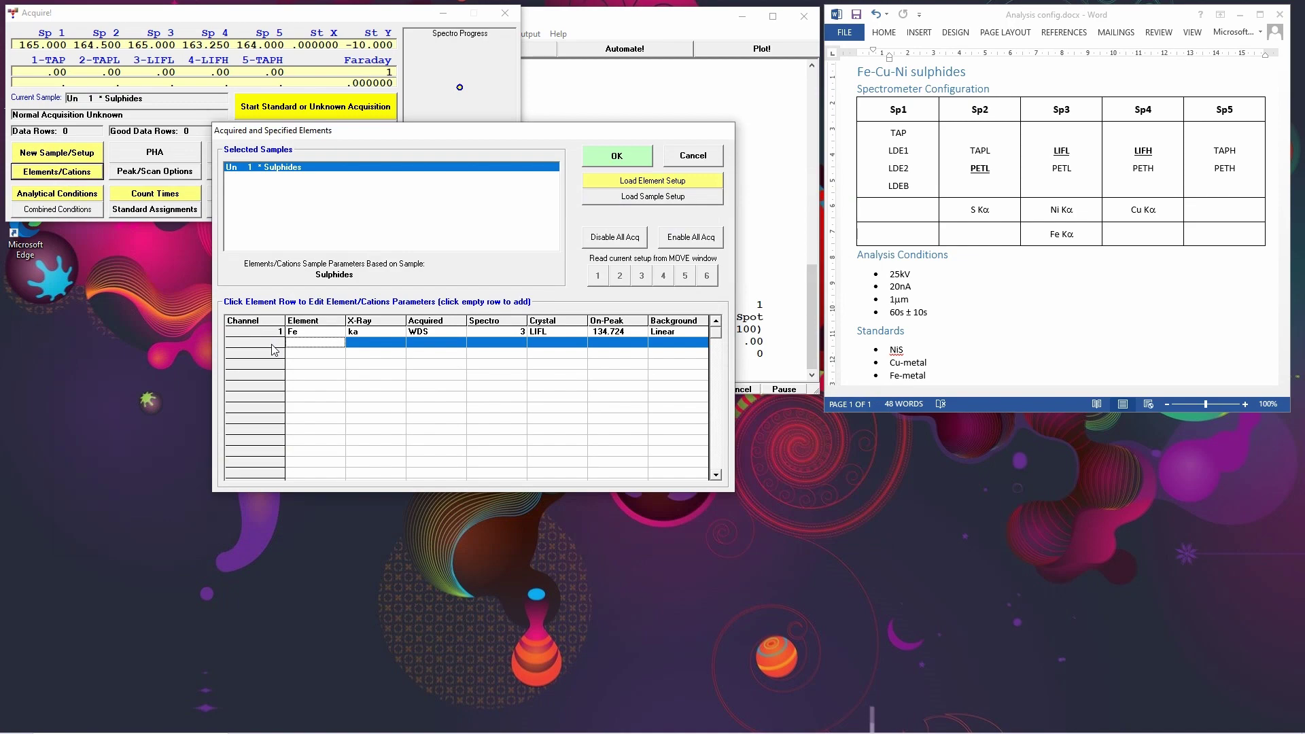
{"action": "type", "text": "Ni"}
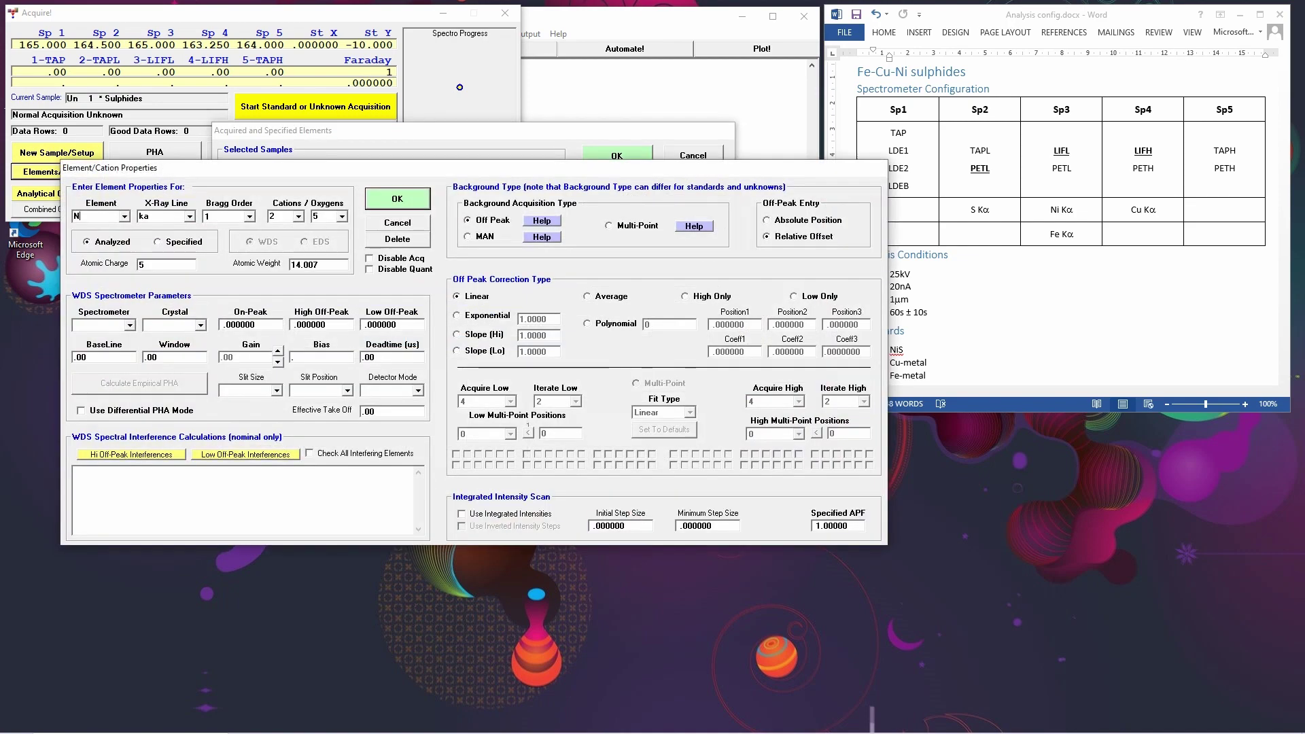
{"action": "left_click", "coordinate": [131, 327]}
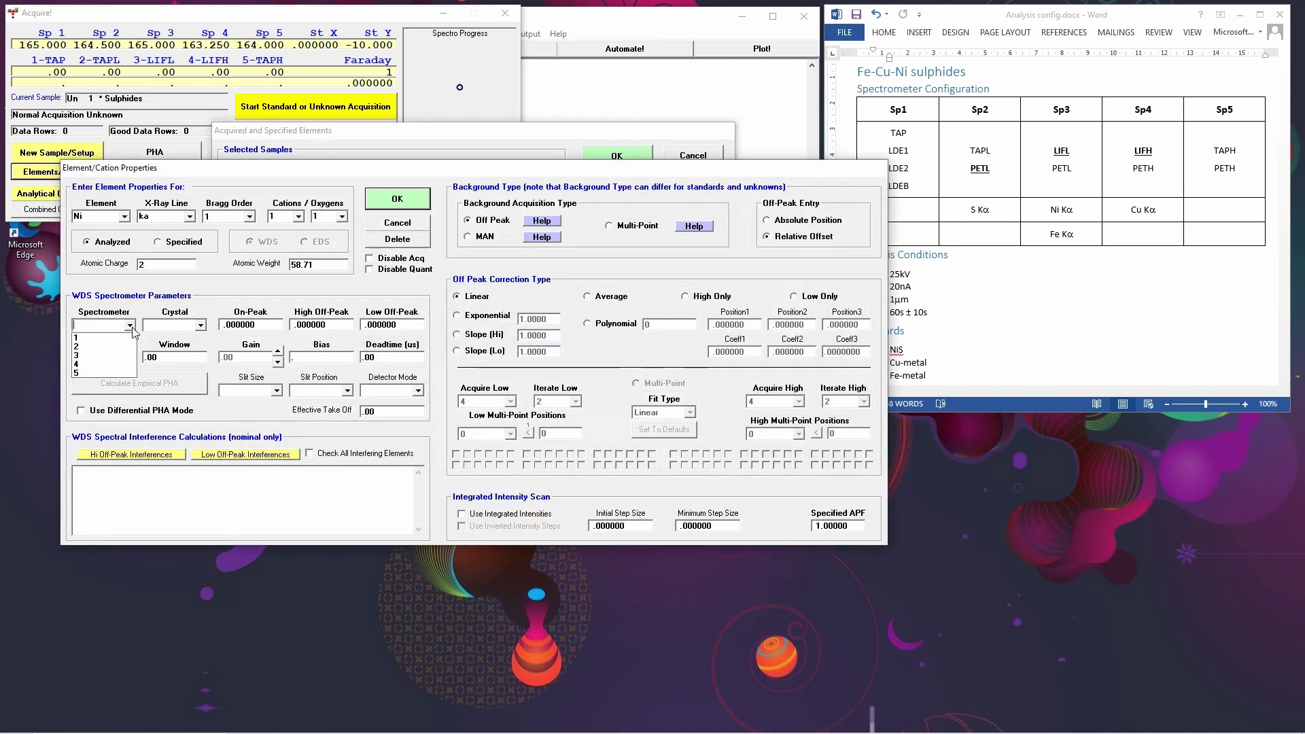
{"action": "left_click", "coordinate": [88, 355]}
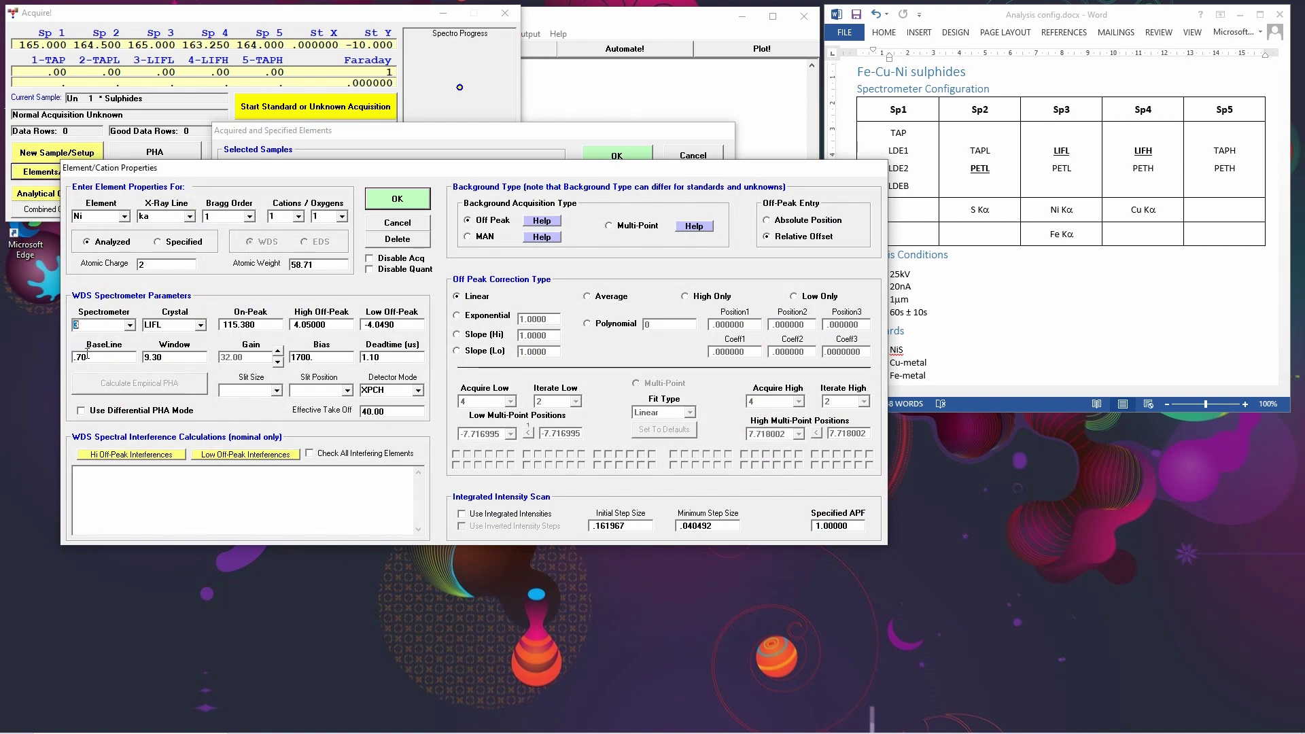
{"action": "left_click", "coordinate": [415, 207]}
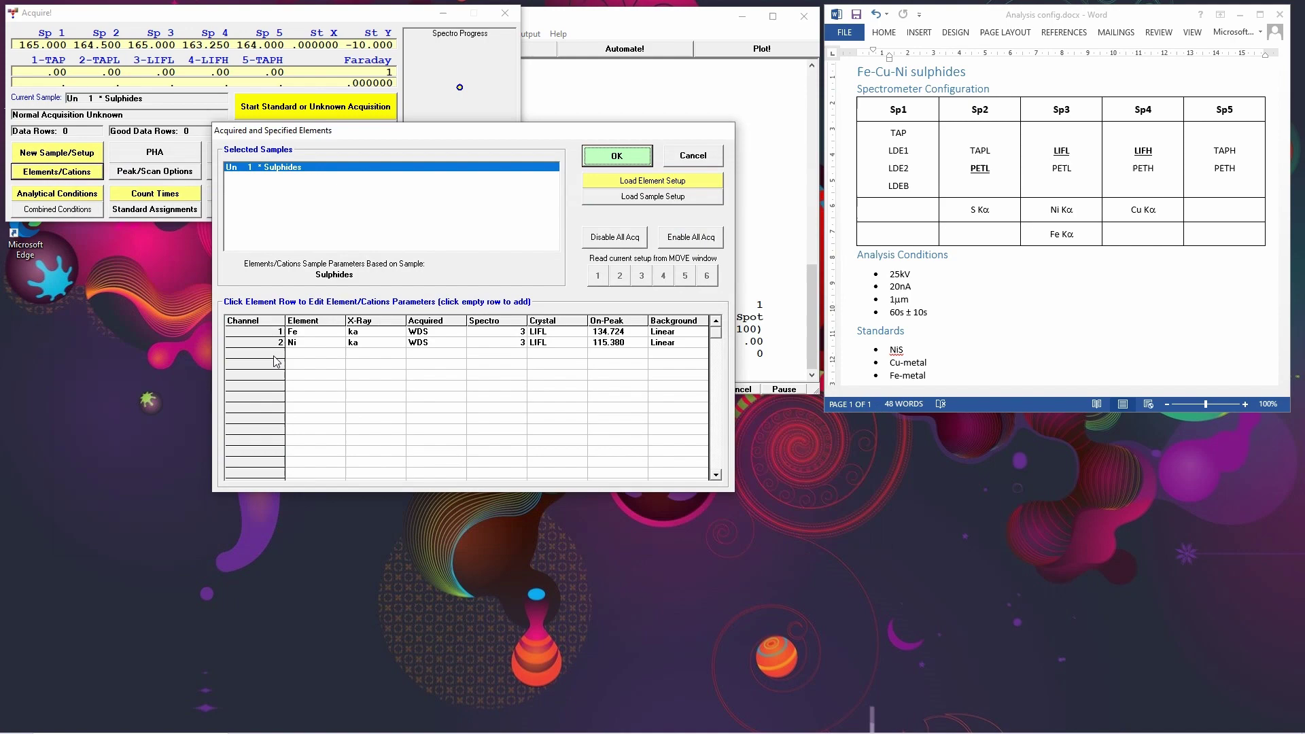
Add Cu Kα on spectrometer 4 and S Kα on spectrometer 2
{"action": "left_click", "coordinate": [274, 357]}
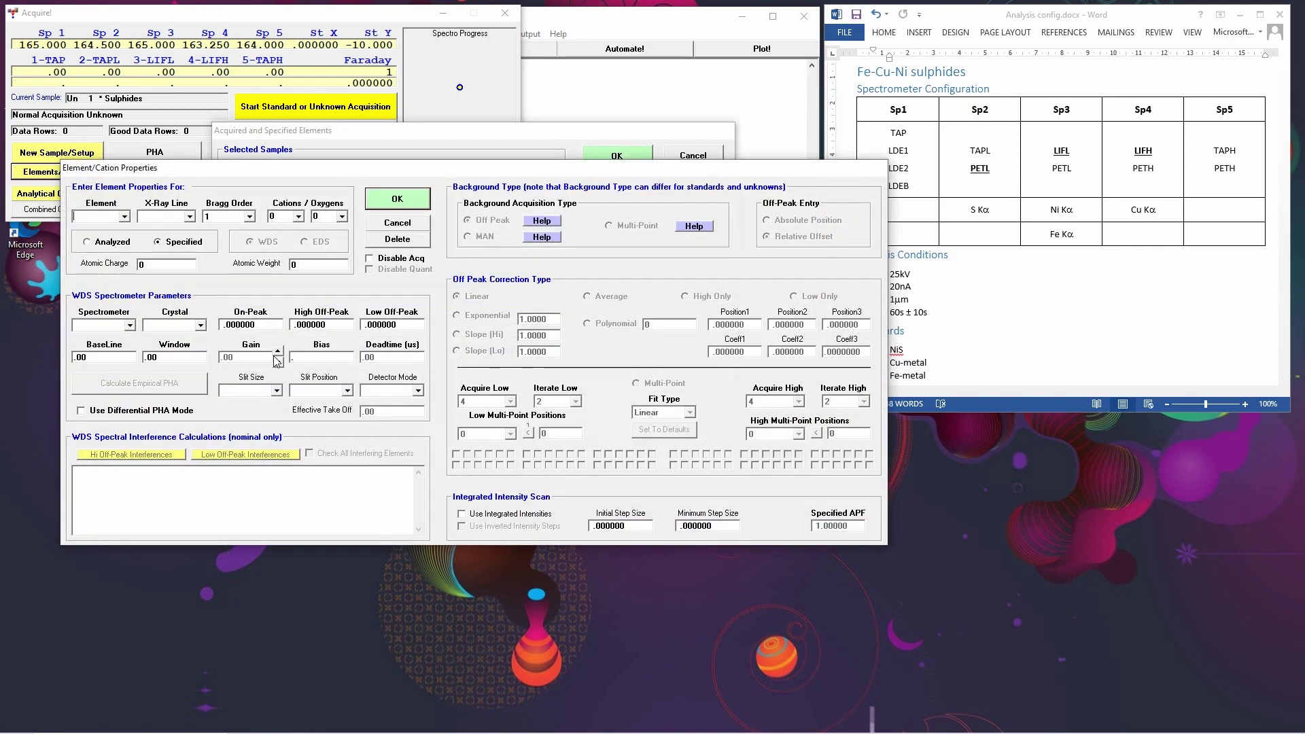
{"action": "type", "text": "Cu"}
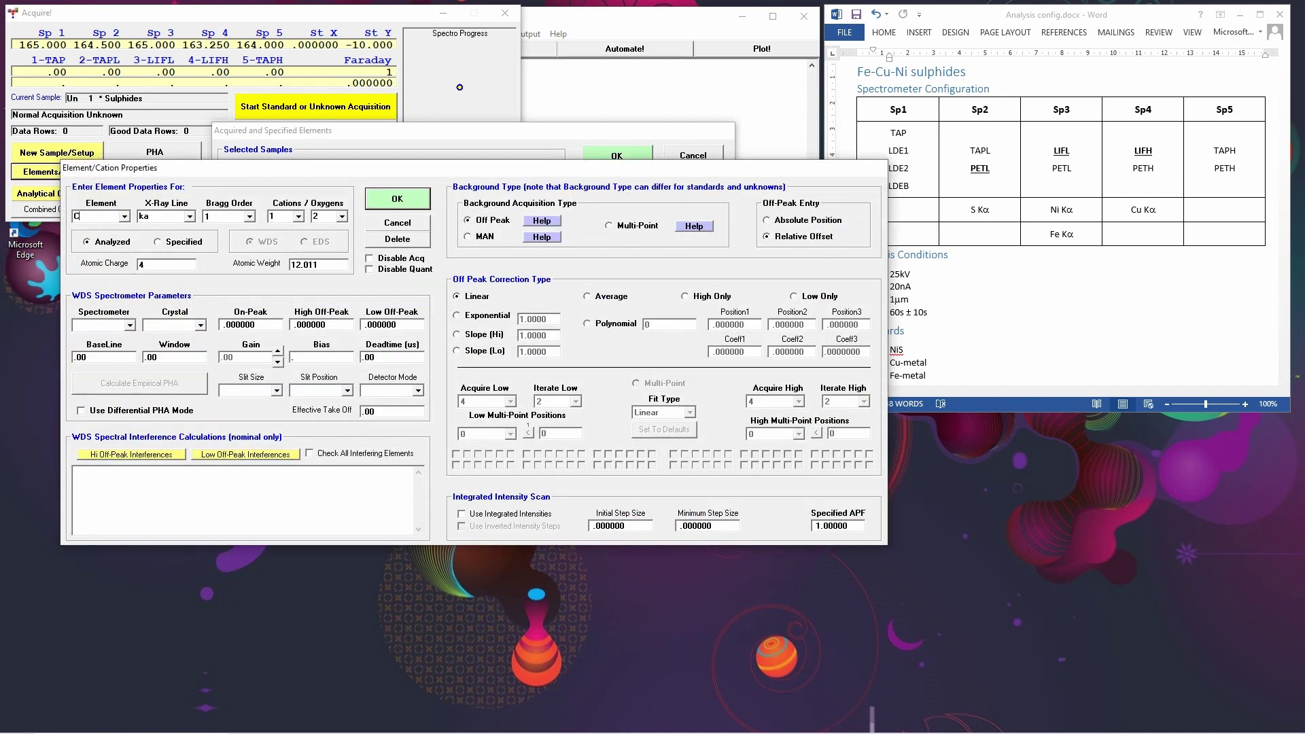
{"action": "left_click", "coordinate": [129, 325]}
{"action": "left_click", "coordinate": [89, 364]}
{"action": "left_click", "coordinate": [397, 199]}
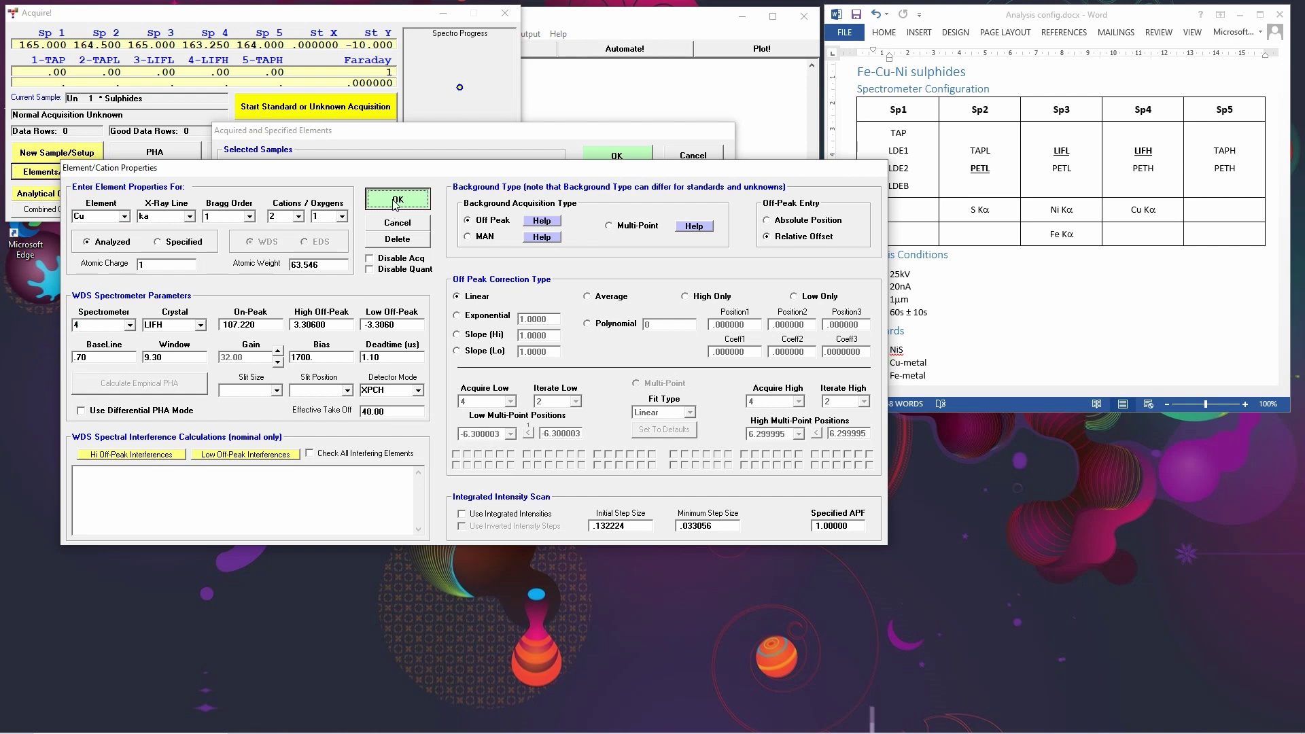
{"action": "left_click", "coordinate": [272, 366]}
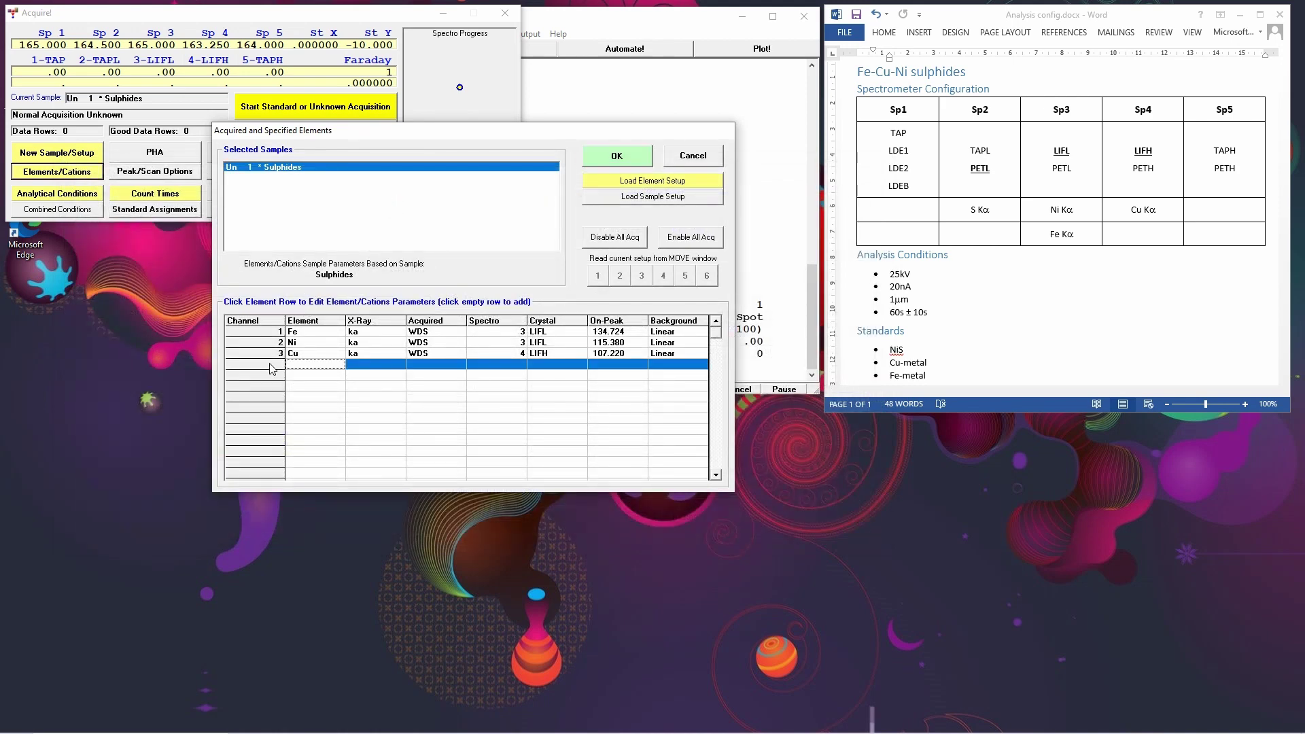
{"action": "left_click", "coordinate": [272, 367]}
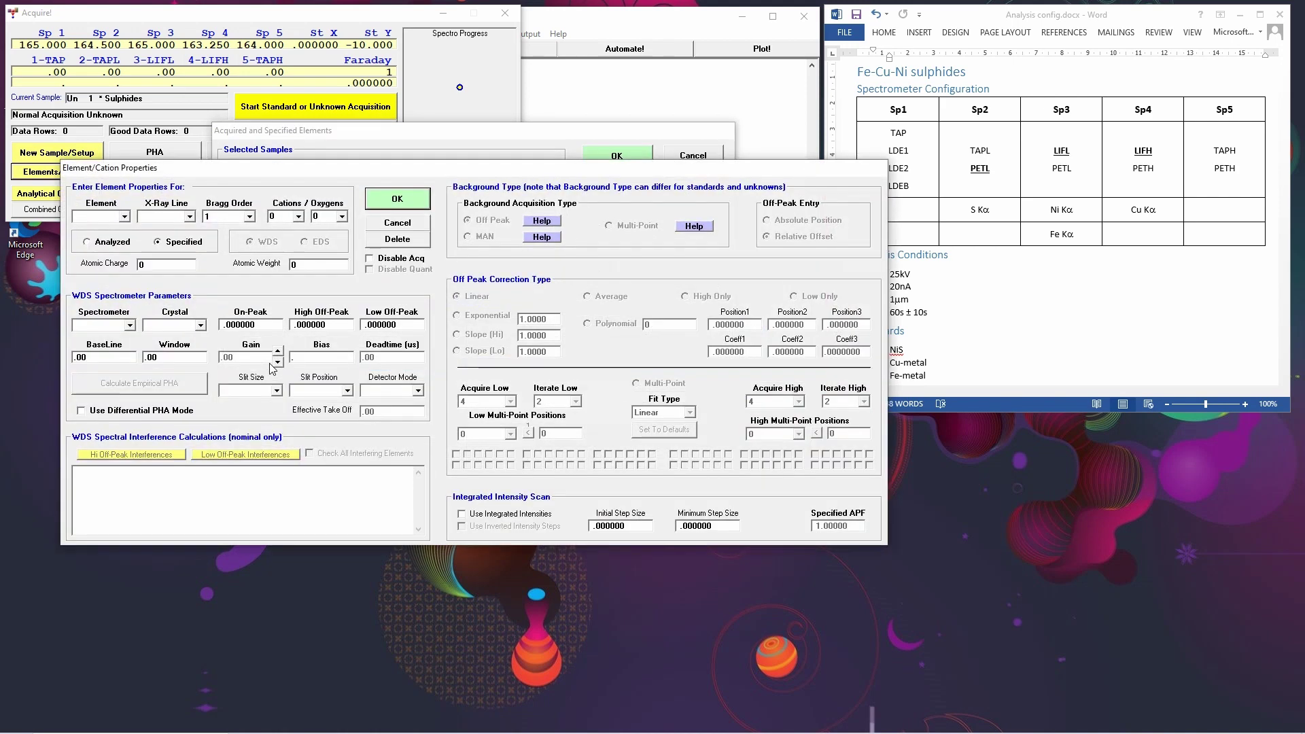
{"action": "left_click", "coordinate": [130, 325]}
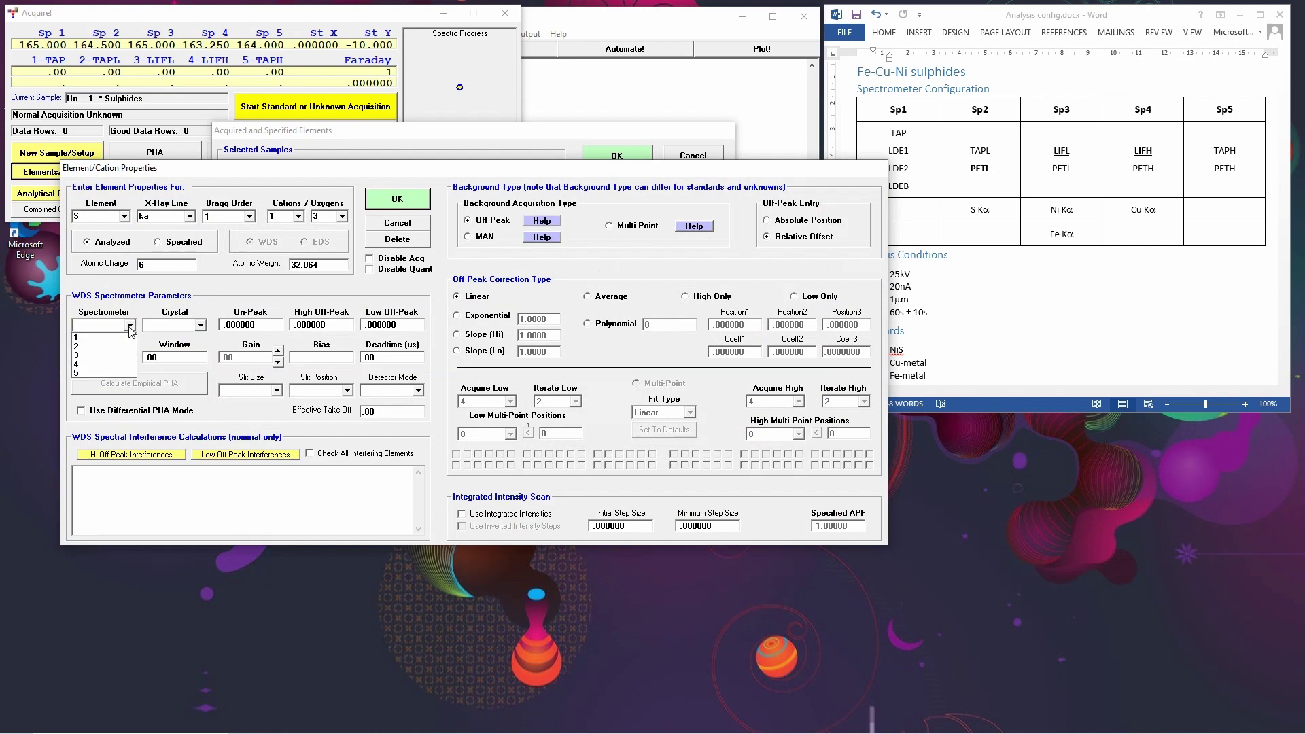
{"action": "left_click", "coordinate": [89, 346]}
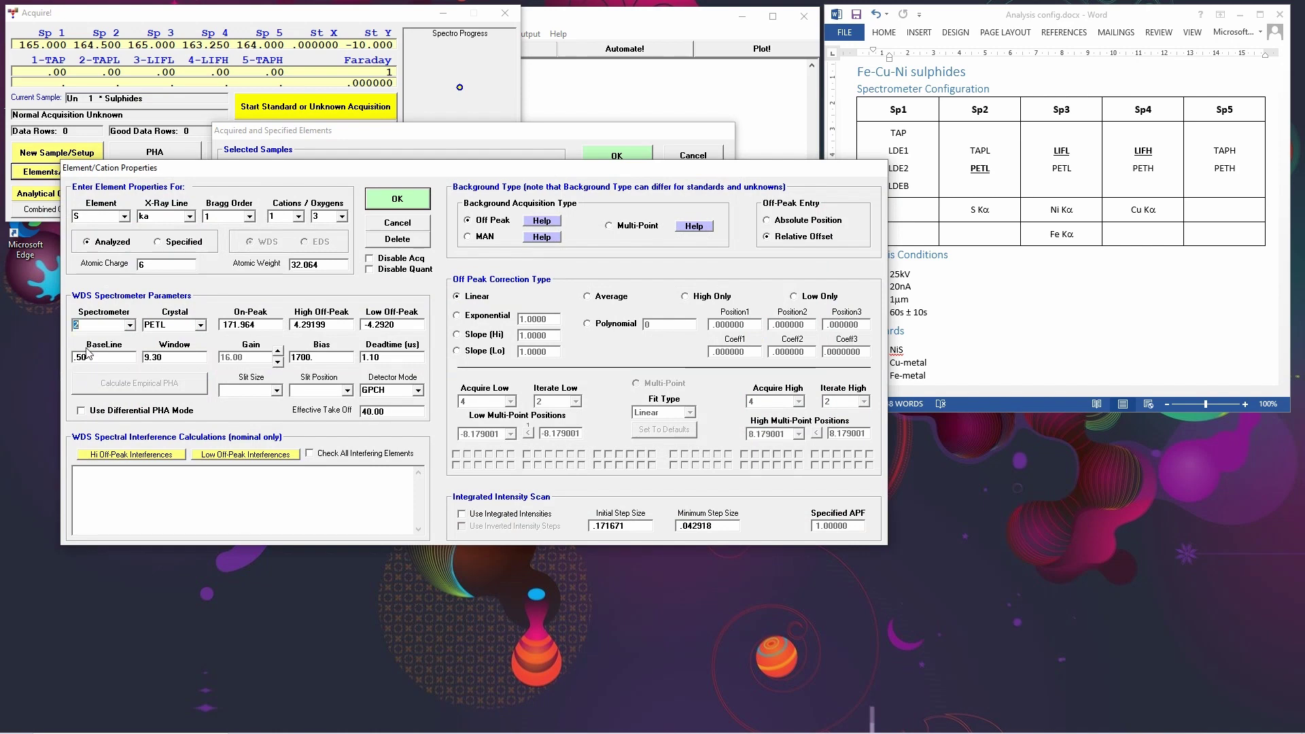
{"action": "left_click", "coordinate": [379, 204]}
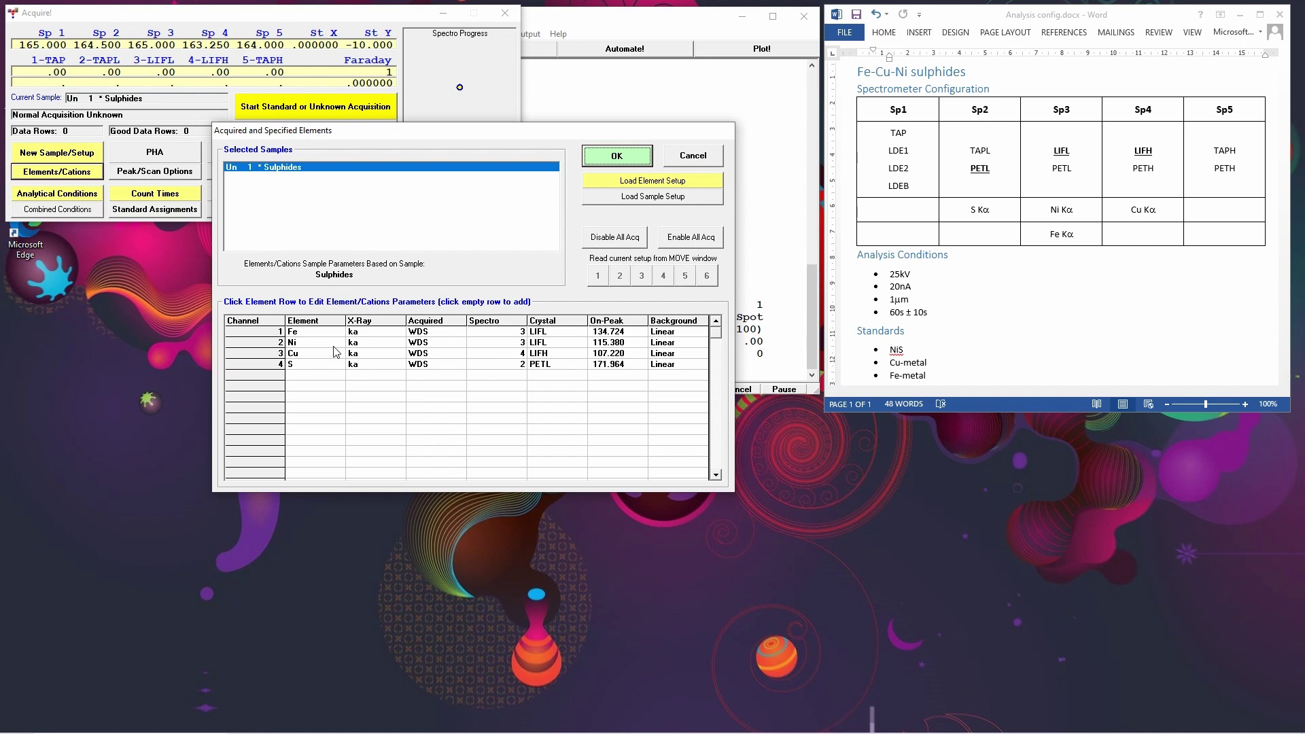
Enter oxygen as a specified rather than analysed element
{"action": "left_click", "coordinate": [279, 379]}
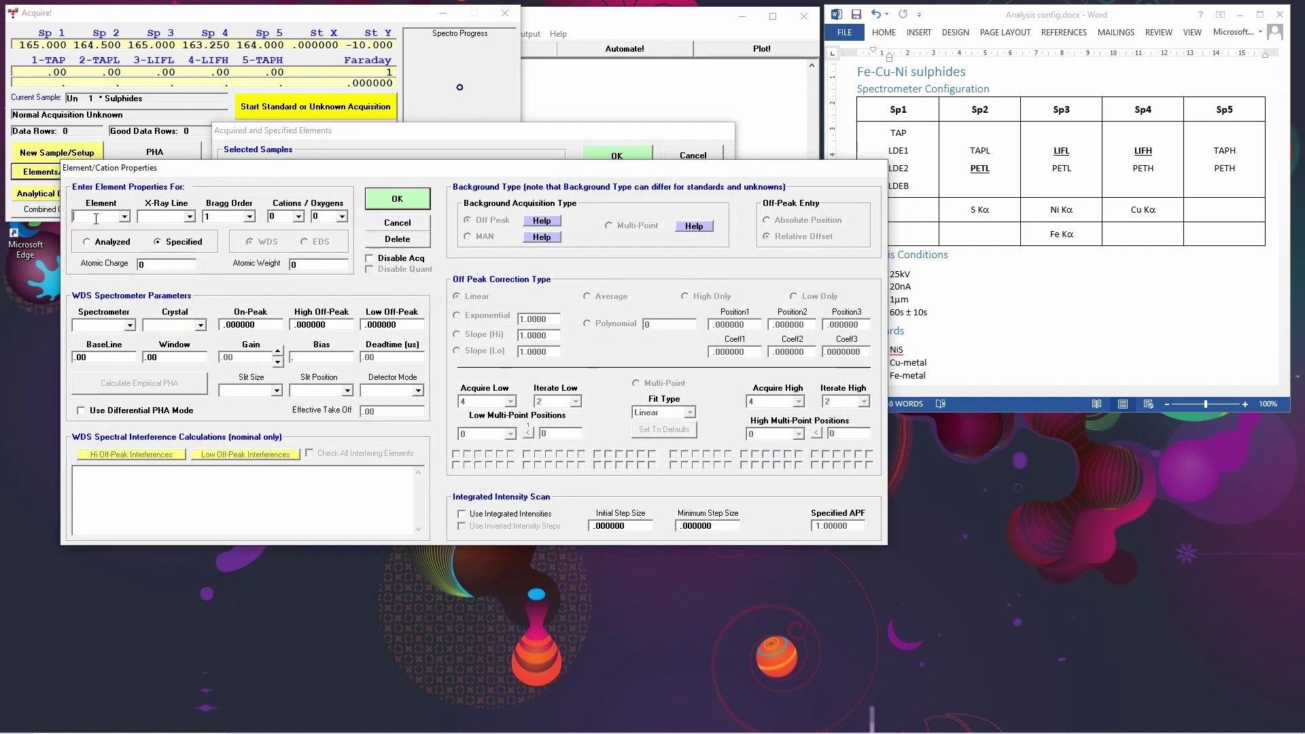
{"action": "type", "text": "O"}
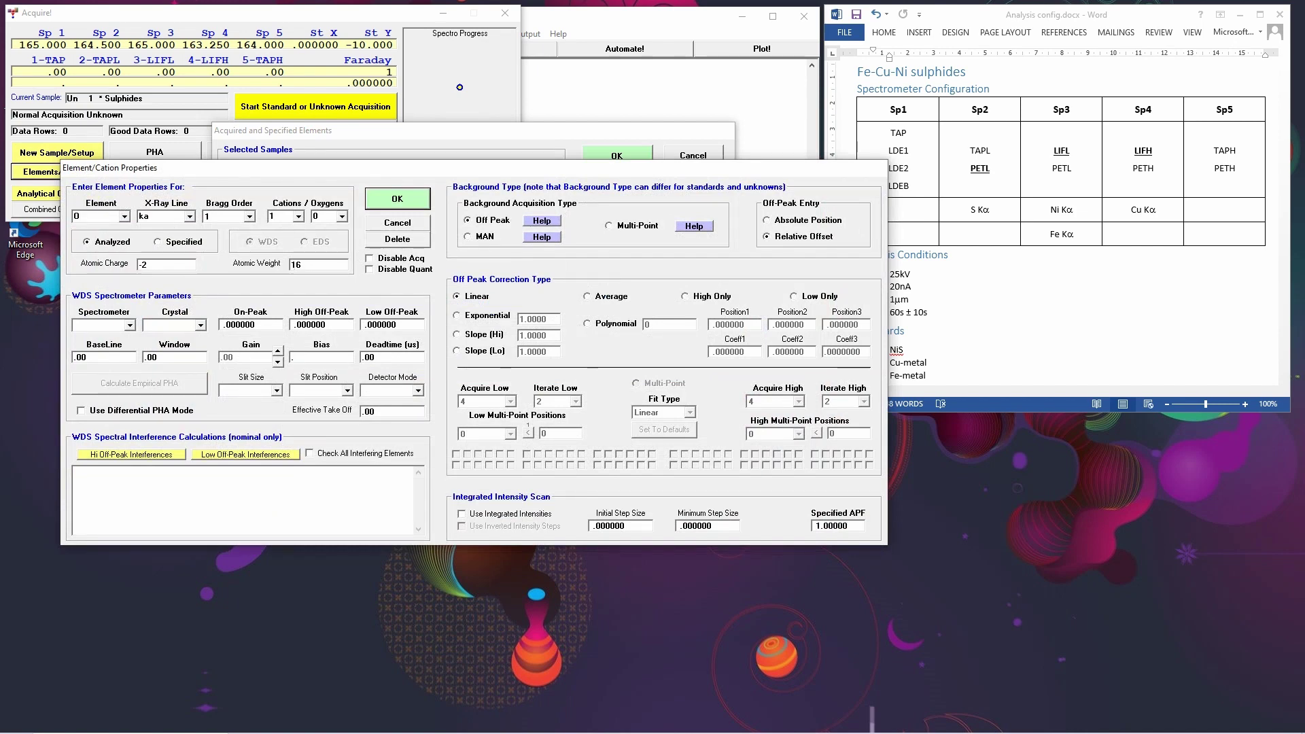
{"action": "left_click", "coordinate": [190, 216]}
{"action": "left_click_drag", "start_coordinate": [191, 252], "coordinate": [191, 285]}
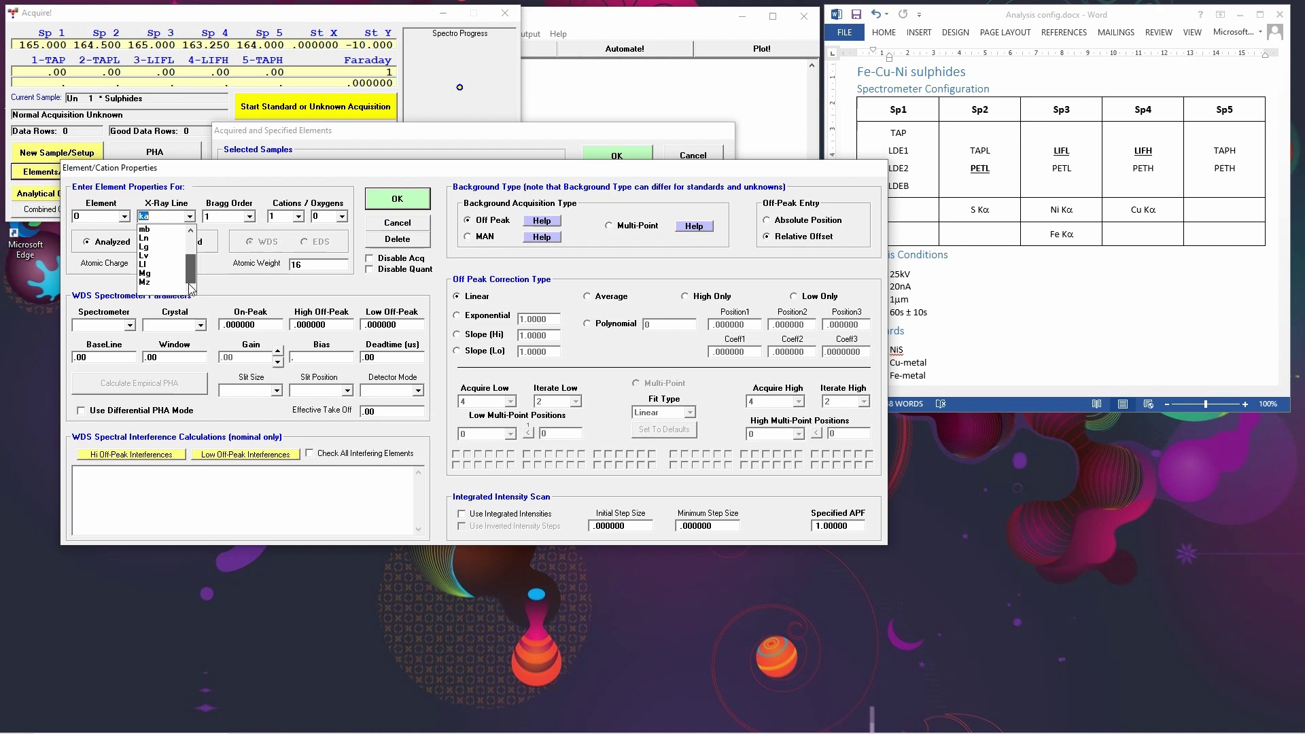
{"action": "left_click", "coordinate": [161, 291]}
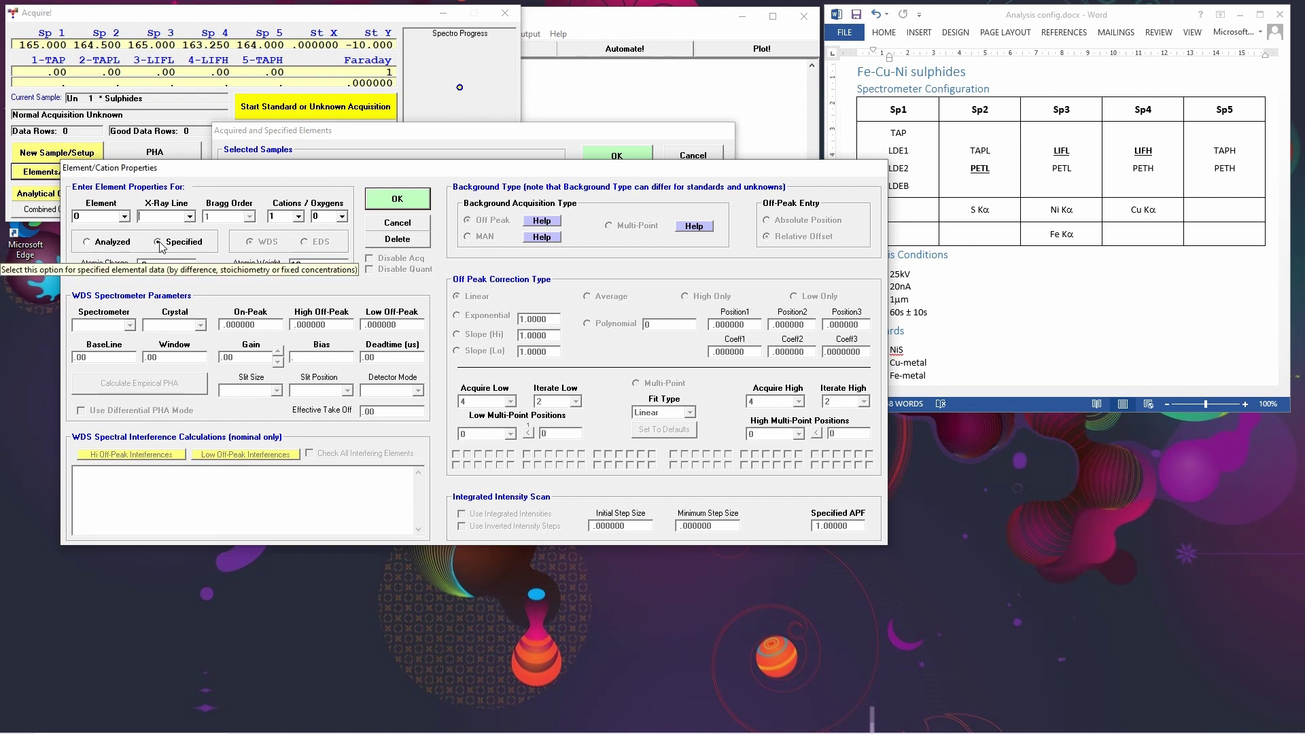
{"action": "left_click", "coordinate": [391, 206]}
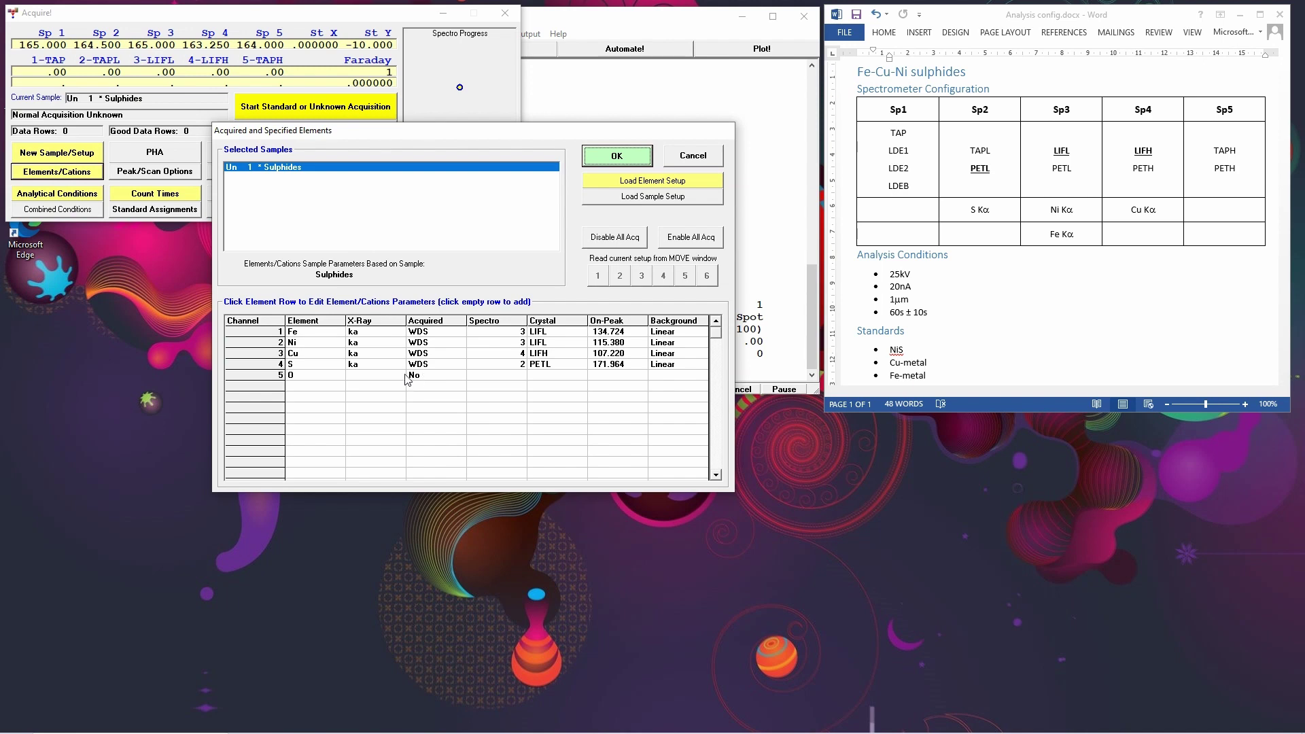
Delete the oxygen row and accept the Fe, Ni, Cu, S element setup
{"action": "left_click", "coordinate": [272, 378]}
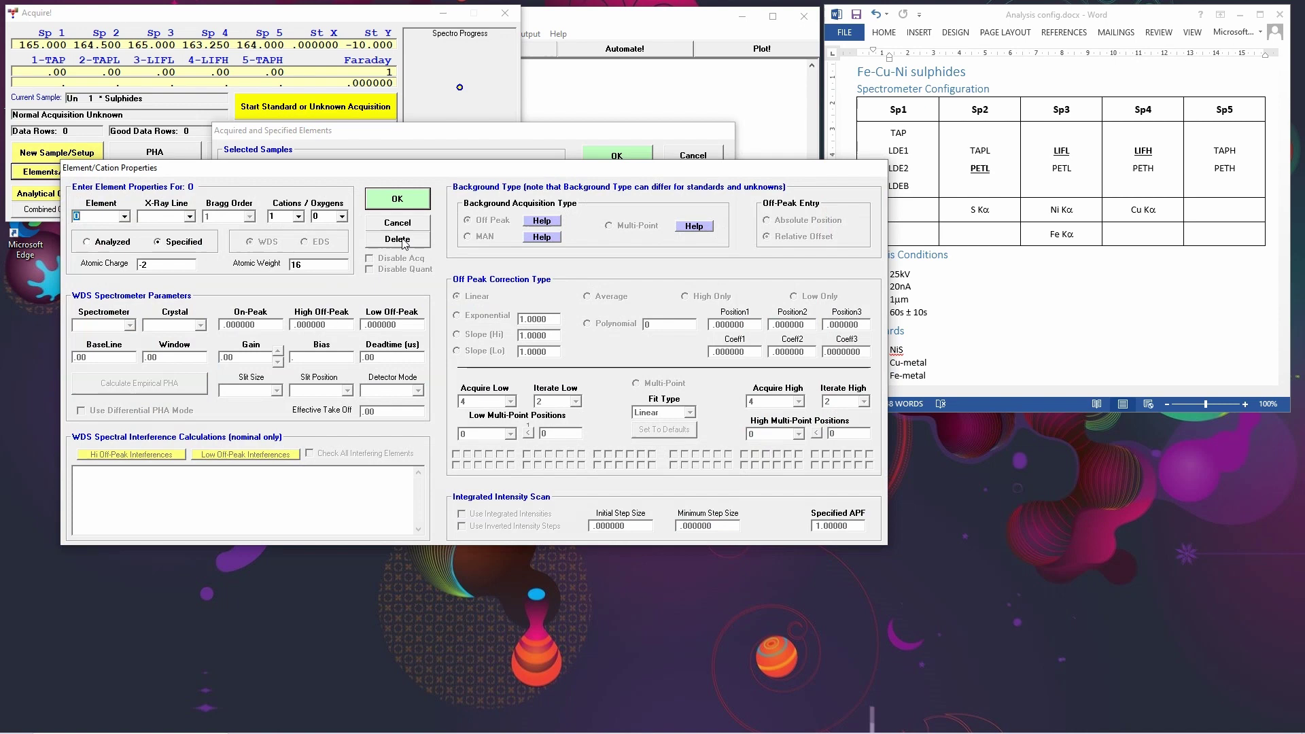
{"action": "left_click", "coordinate": [394, 200]}
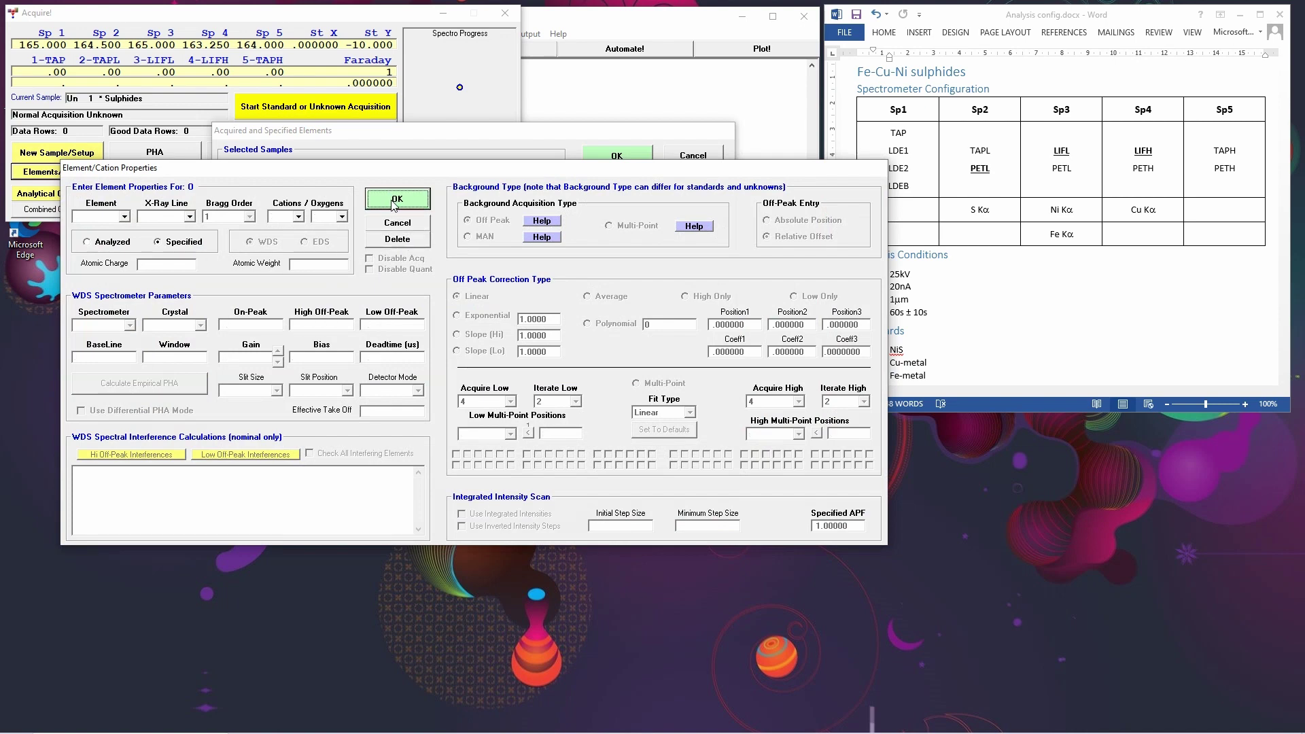
{"action": "left_click", "coordinate": [622, 159]}
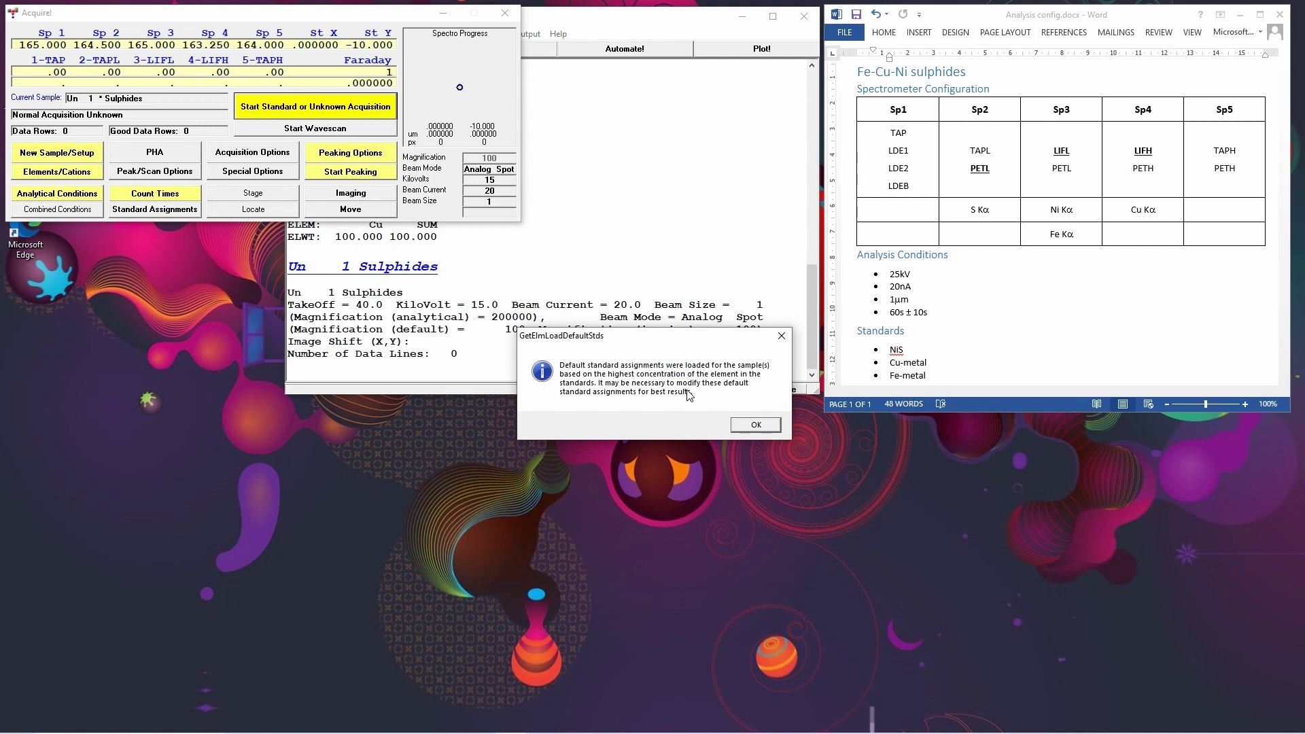
Acknowledge the default standards notice and view the Fe, Ni, Cu and S standard assignments
{"action": "left_click", "coordinate": [755, 426]}
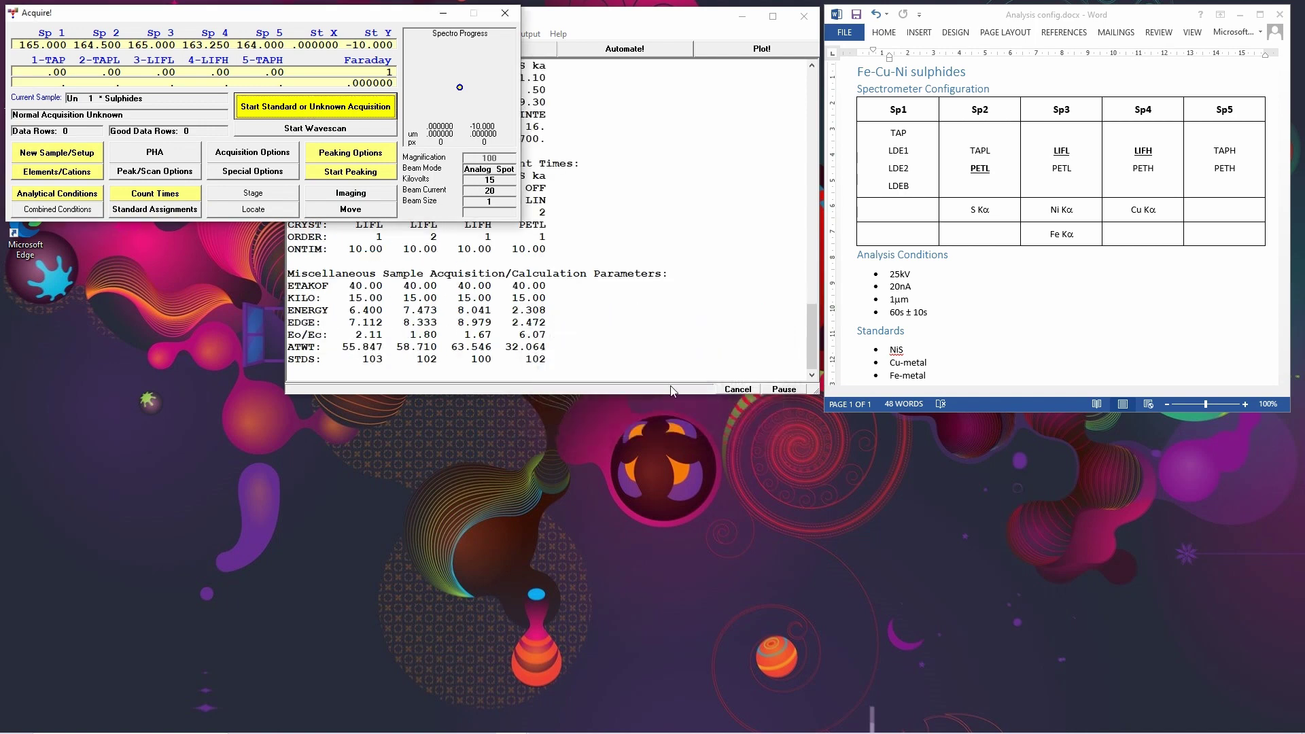
{"action": "left_click", "coordinate": [157, 210]}
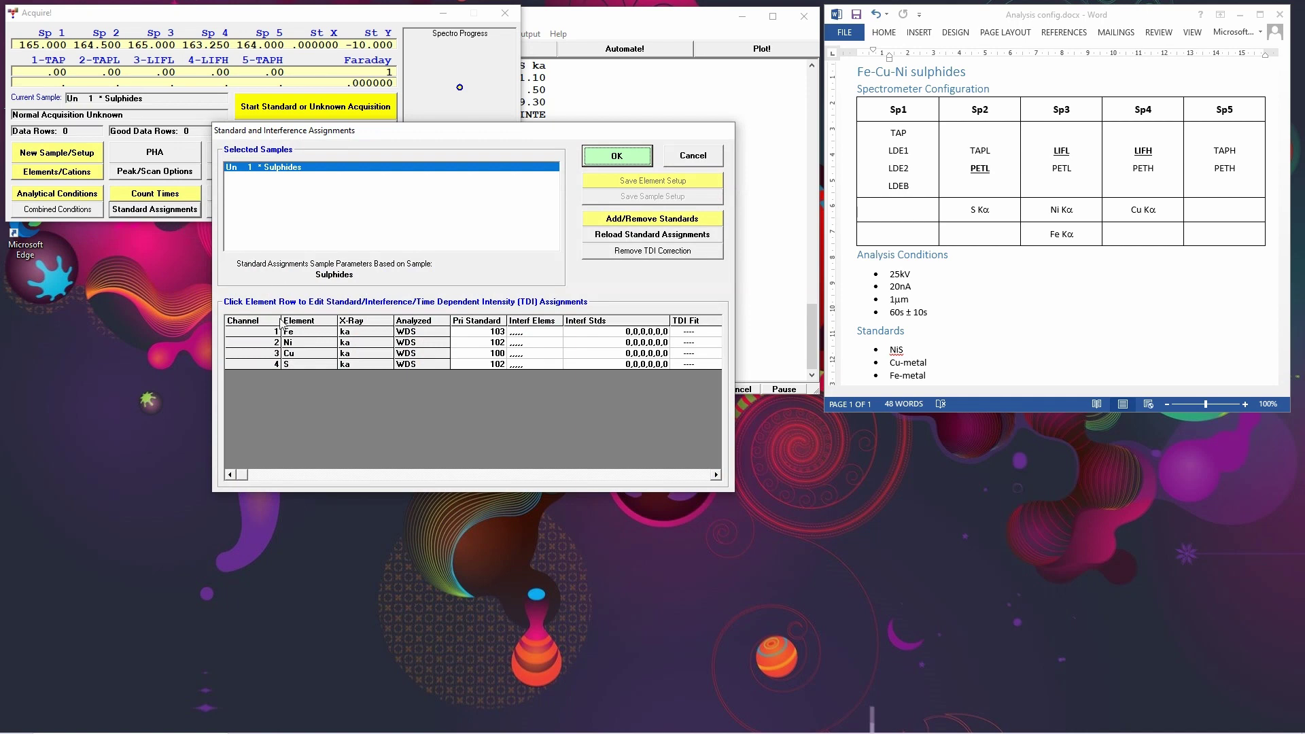
{"action": "mouse_move", "coordinate": [299, 365]}
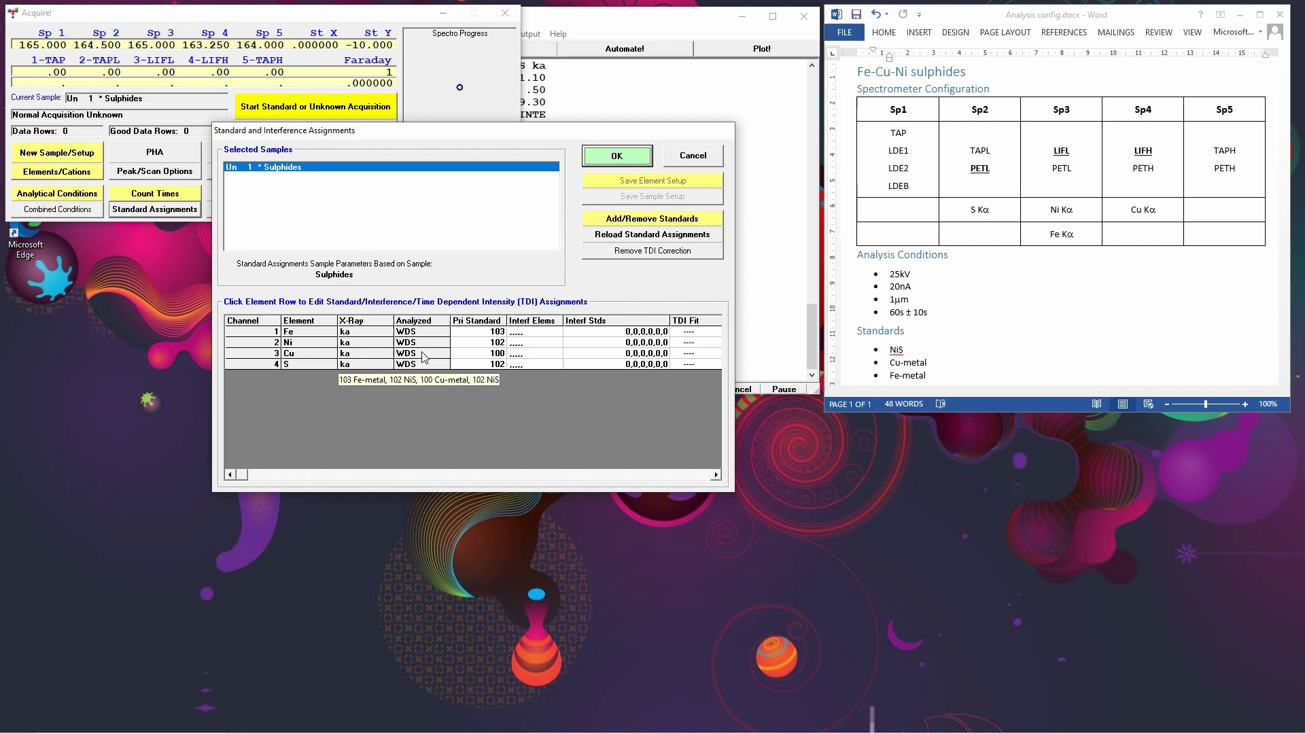
Keep the assigned standards and raise the Sulphides accelerating voltage from 15 to 25 kV
{"action": "left_click", "coordinate": [616, 156]}
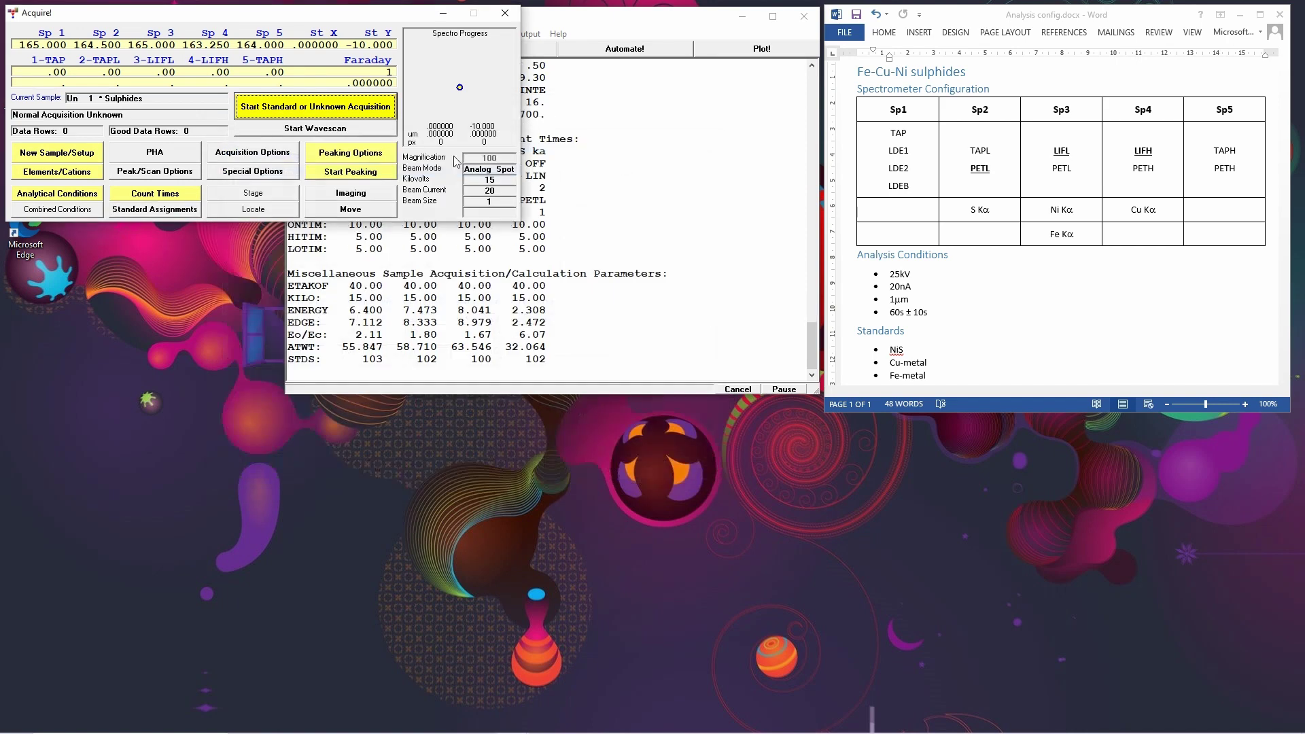
{"action": "left_click", "coordinate": [76, 196]}
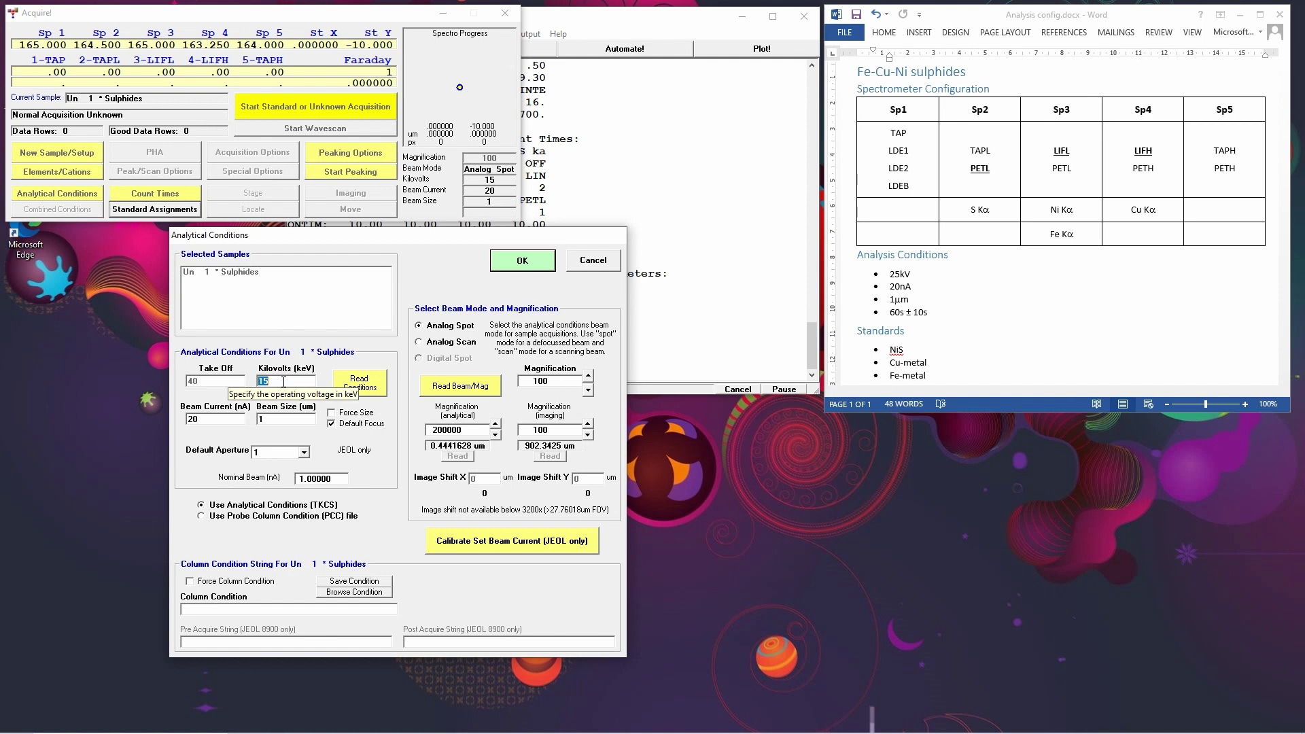
{"action": "type", "text": "25"}
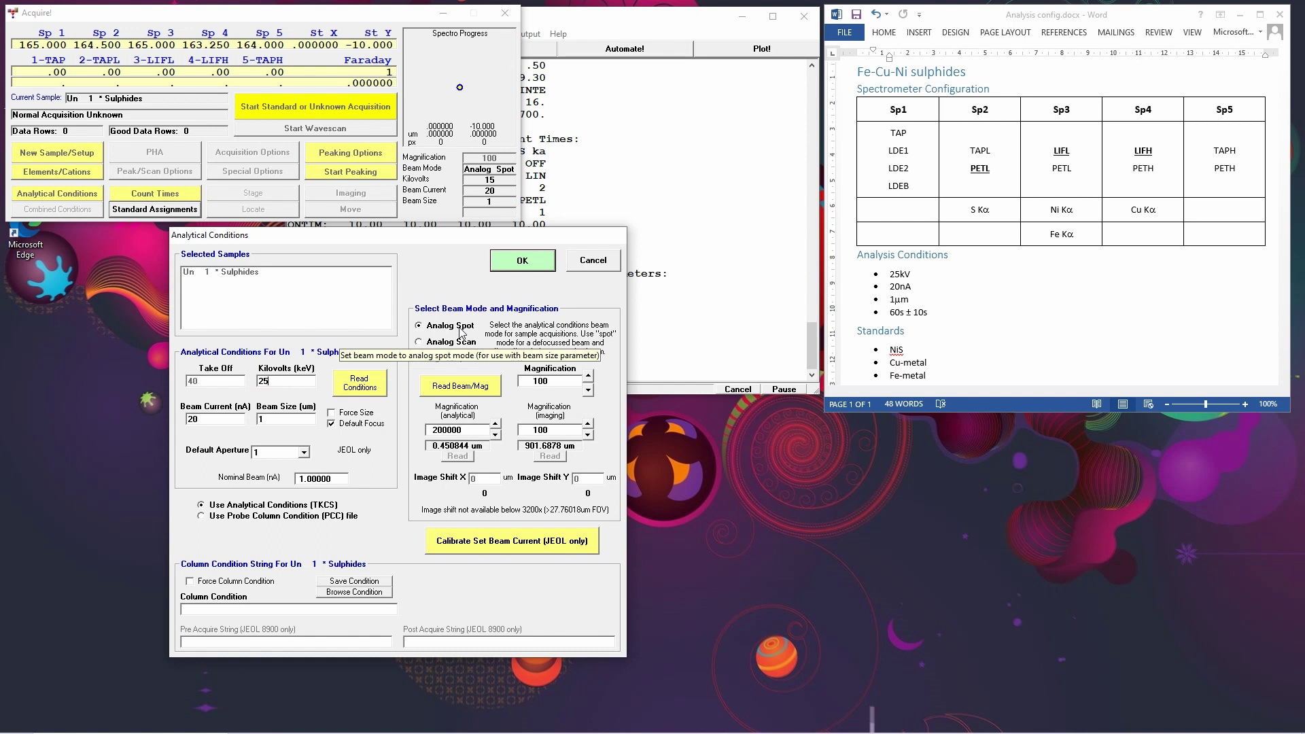
{"action": "left_click", "coordinate": [520, 262]}
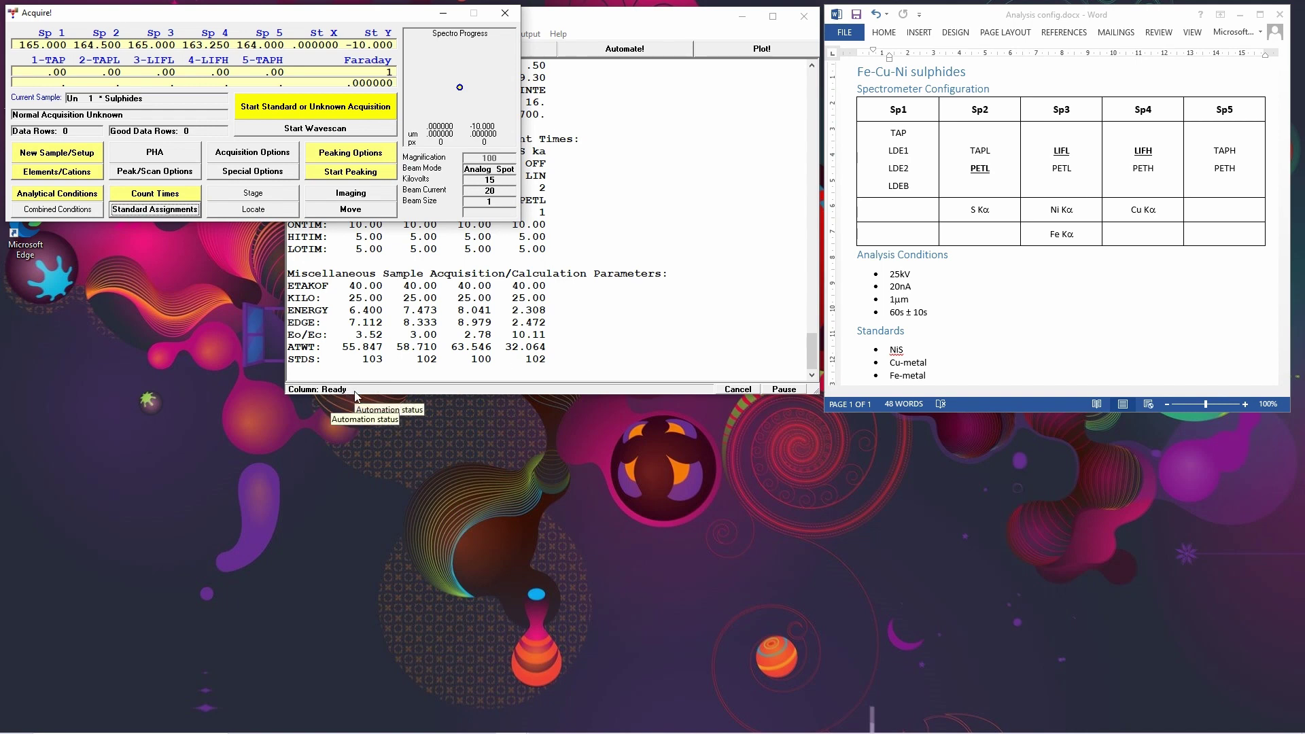
Set Fe Kα count times to 60 s on-peak and 10 s high and low off-peak
{"action": "left_click", "coordinate": [140, 194]}
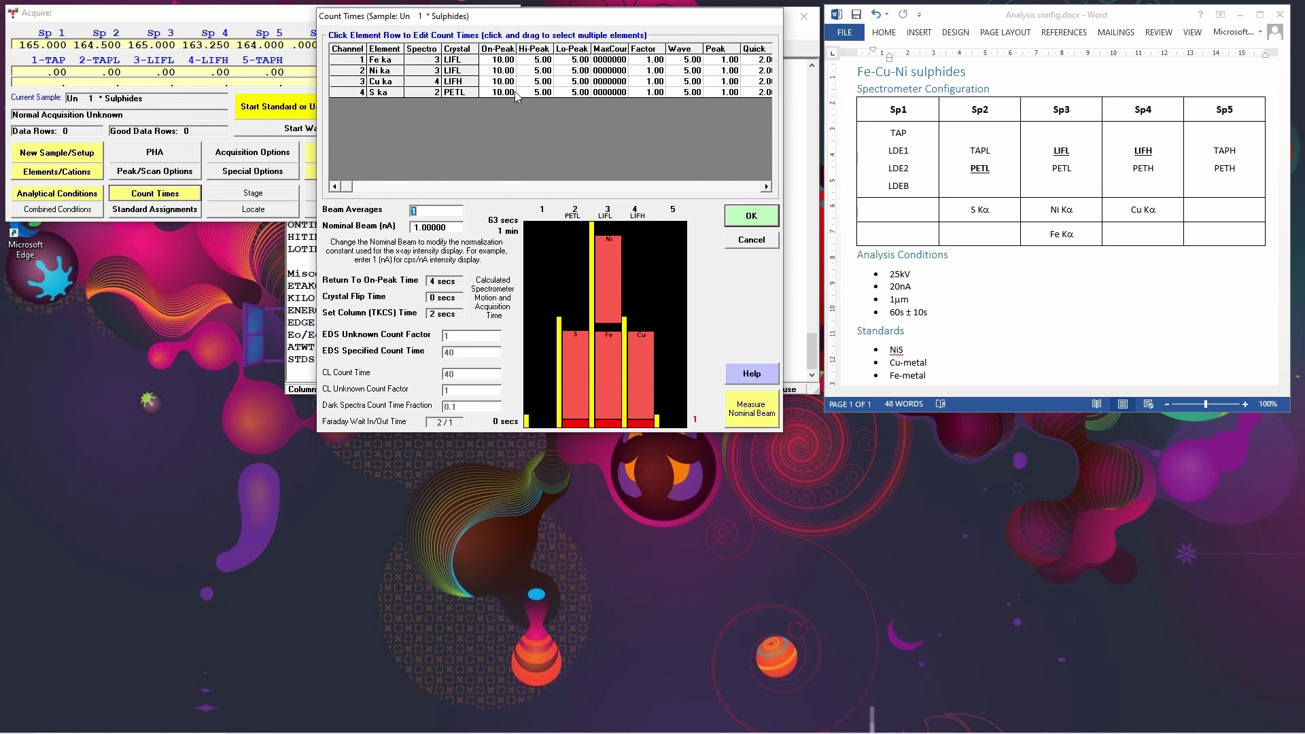
{"action": "left_click", "coordinate": [489, 63]}
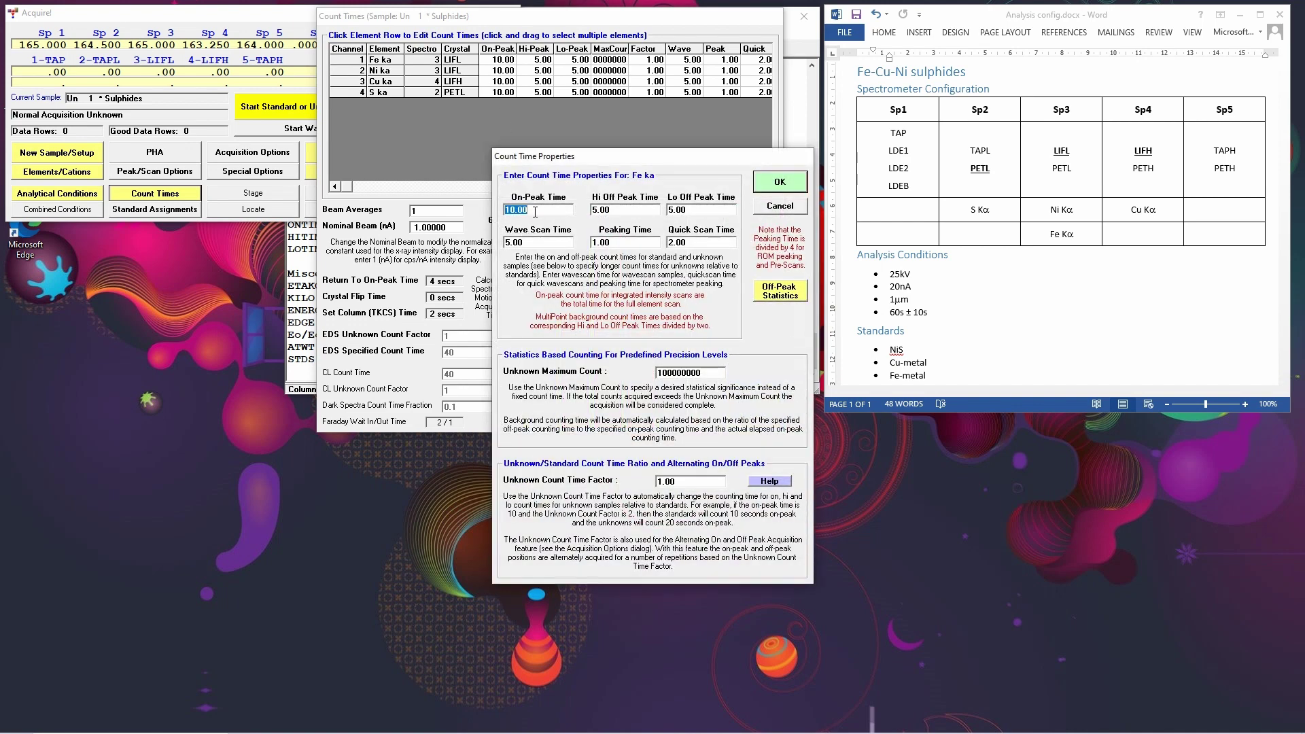
{"action": "type", "text": "60"}
{"action": "double_click", "coordinate": [622, 210]}
{"action": "type", "text": "10"}
{"action": "key", "text": "Tab"}
{"action": "type", "text": "10"}
{"action": "left_click", "coordinate": [775, 184]}
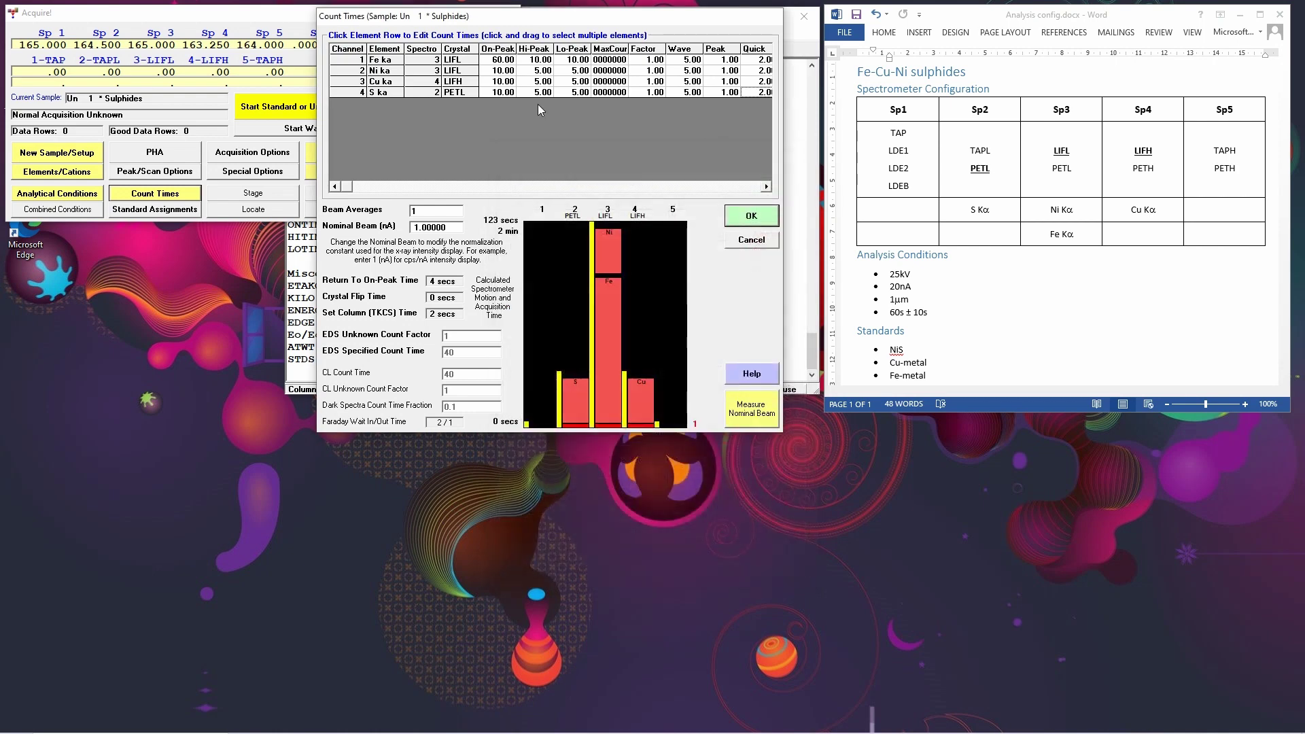
Apply 60/10/10 s count times to all four elements together and accept
{"action": "left_click", "coordinate": [495, 58]}
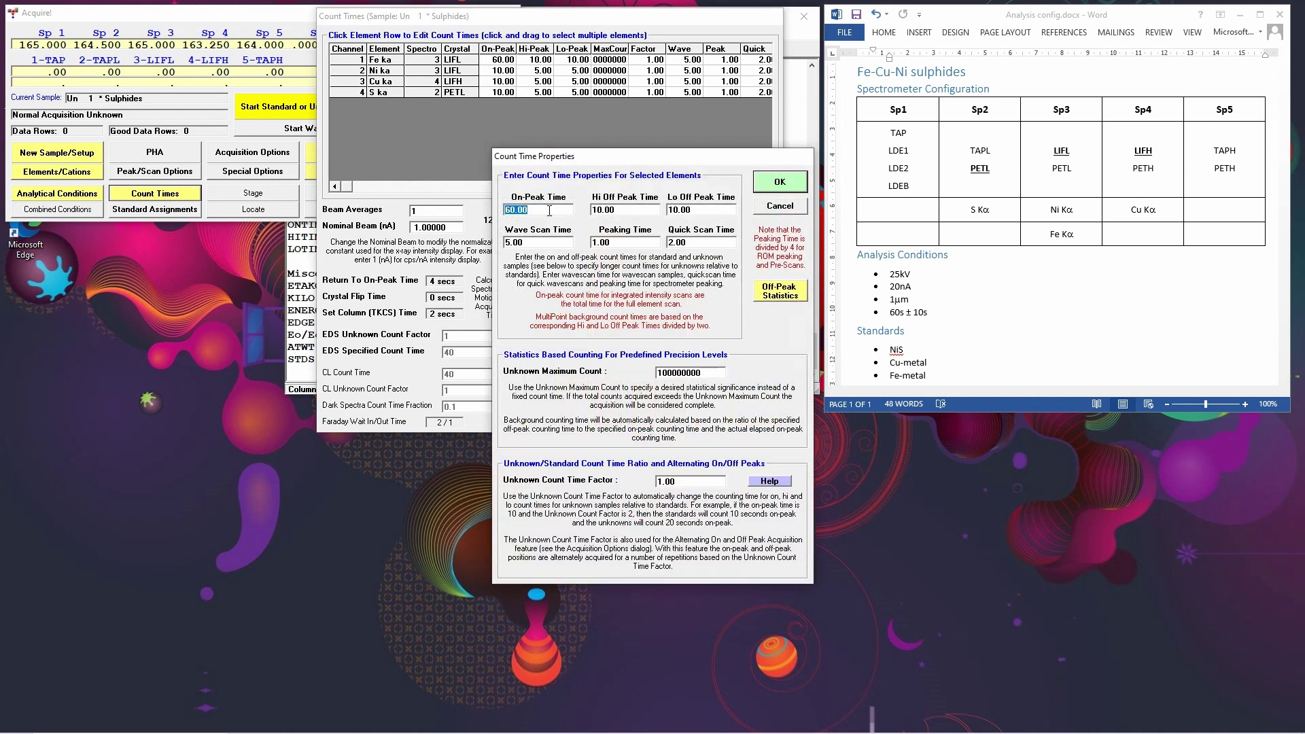
{"action": "type", "text": "60"}
{"action": "key", "text": "Tab"}
{"action": "type", "text": "10"}
{"action": "key", "text": "Tab"}
{"action": "type", "text": "10"}
{"action": "left_click", "coordinate": [780, 182]}
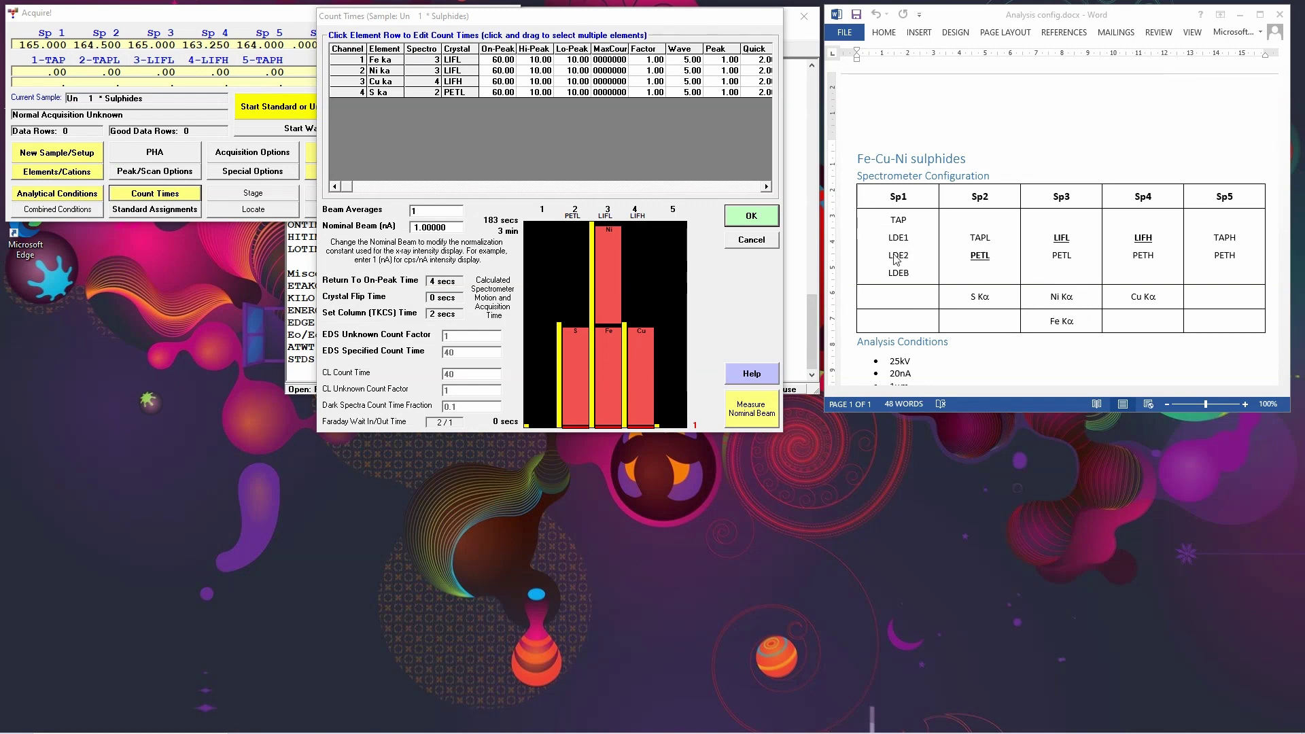
{"action": "left_click", "coordinate": [768, 218]}
Use User Defined Order Number for Sulphides, with Ni ka as order 1 and Fe ka as order 2
{"action": "left_click", "coordinate": [248, 156]}
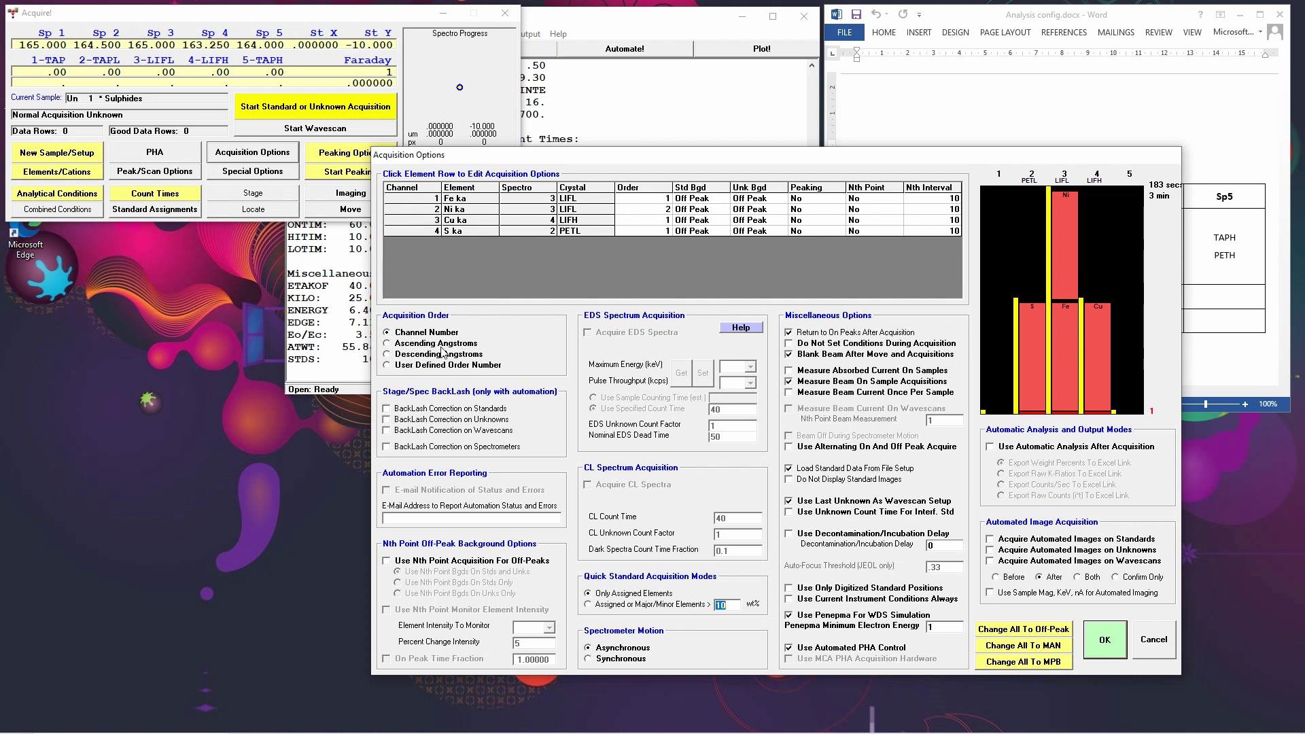
{"action": "left_click", "coordinate": [388, 366]}
{"action": "key", "text": "Tab"}
{"action": "left_click", "coordinate": [651, 211]}
{"action": "key", "text": "BackSpace"}
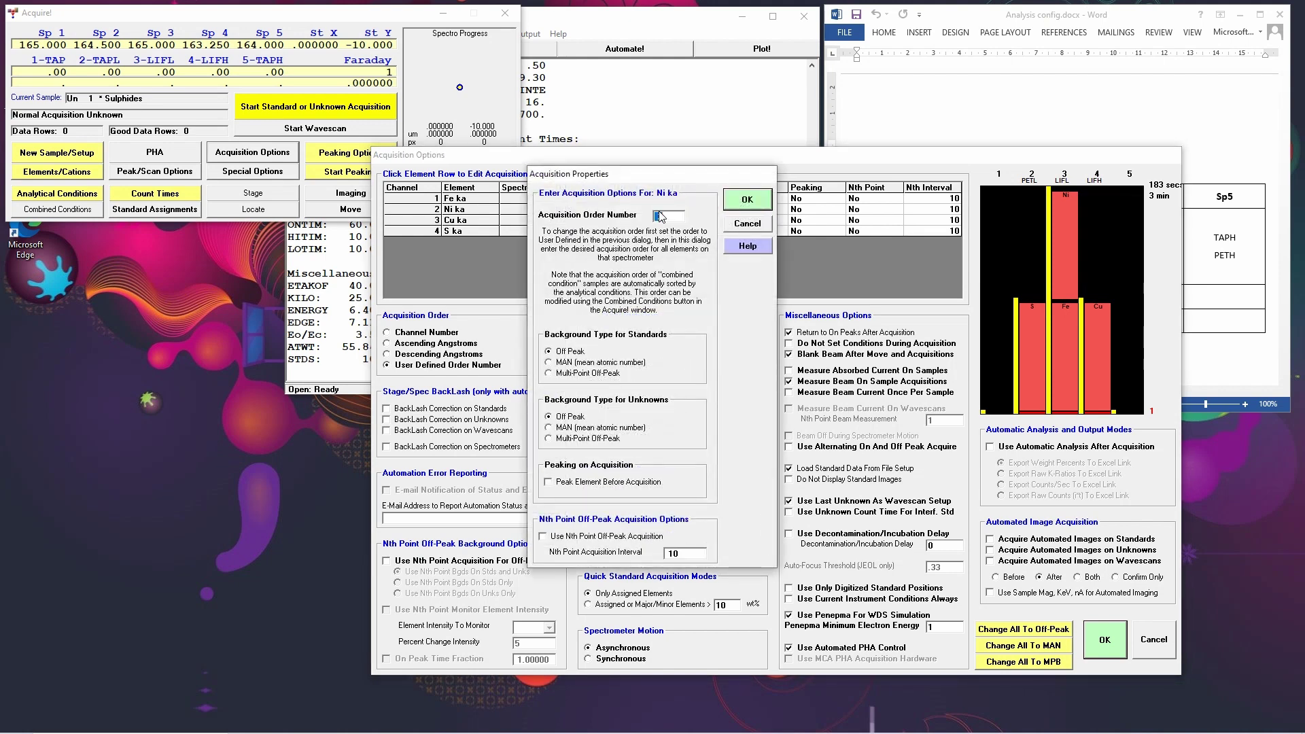
{"action": "type", "text": "1"}
{"action": "left_click", "coordinate": [747, 199]}
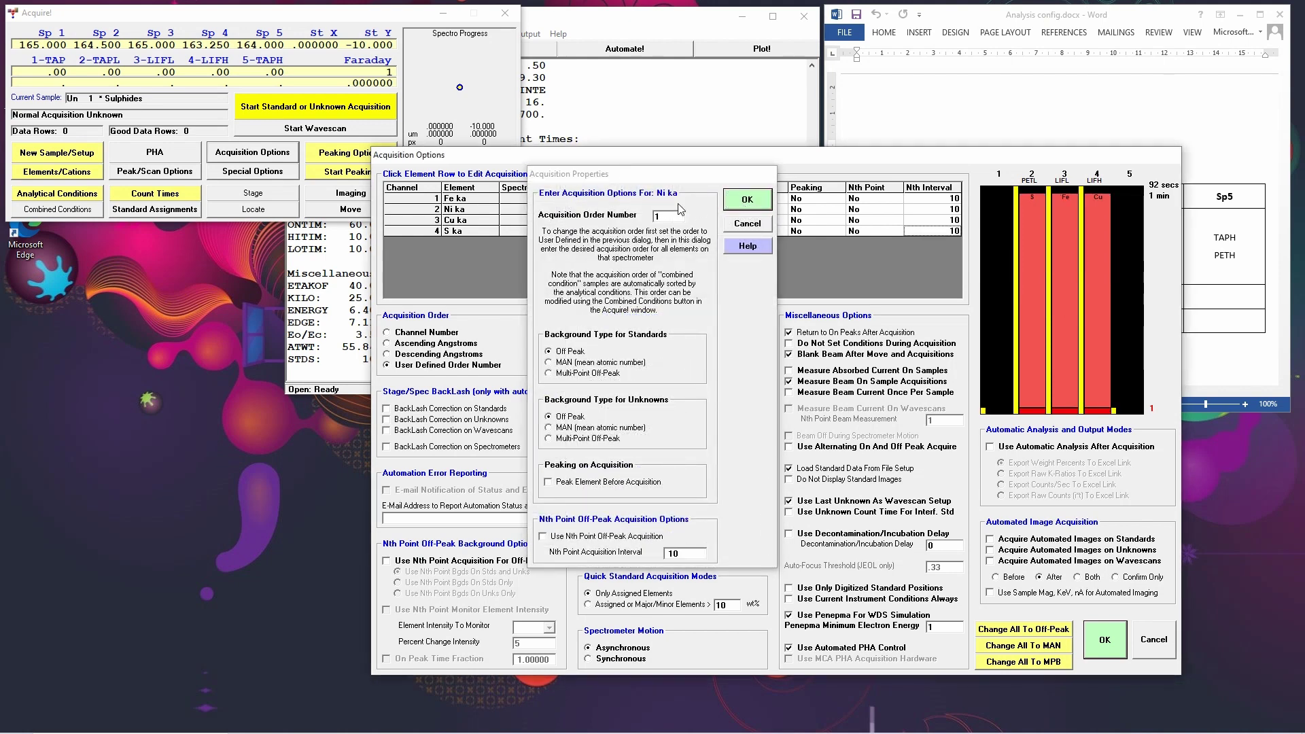
{"action": "left_click", "coordinate": [654, 199]}
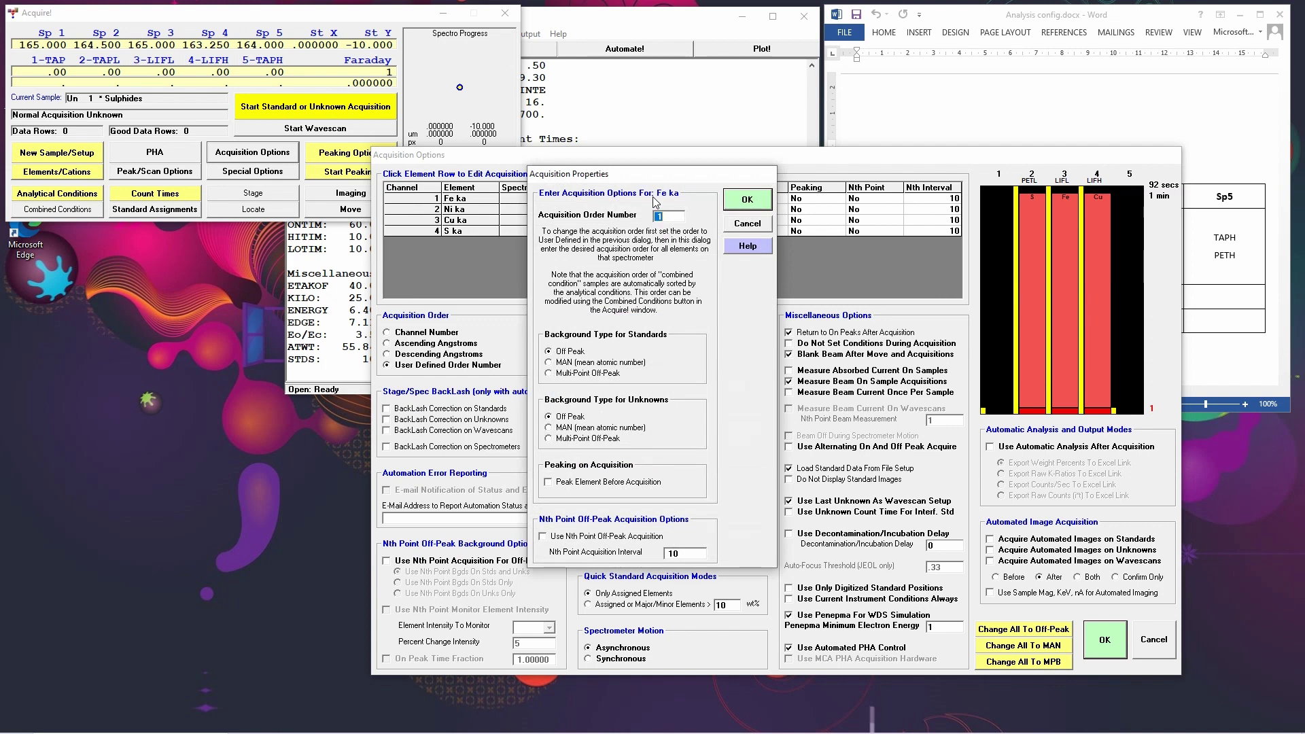
{"action": "type", "text": "2"}
{"action": "left_click", "coordinate": [748, 199]}
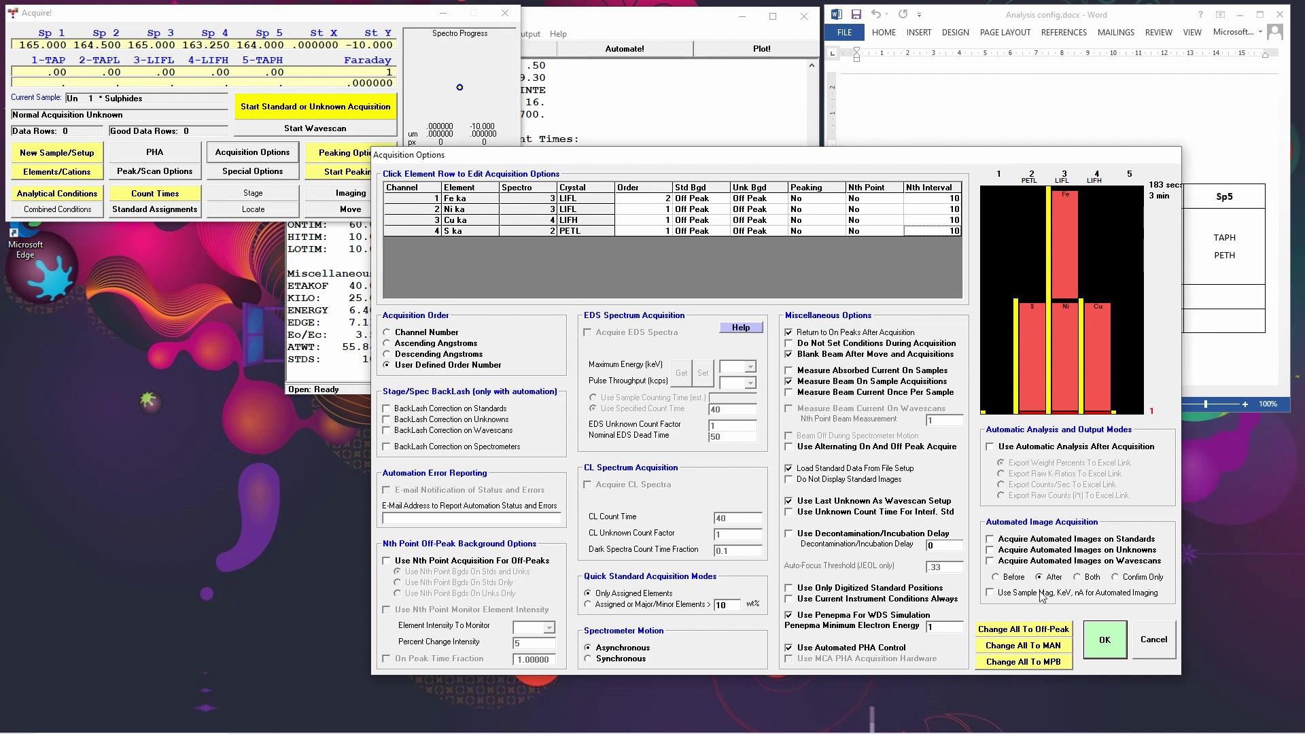
{"action": "left_click", "coordinate": [1103, 641]}
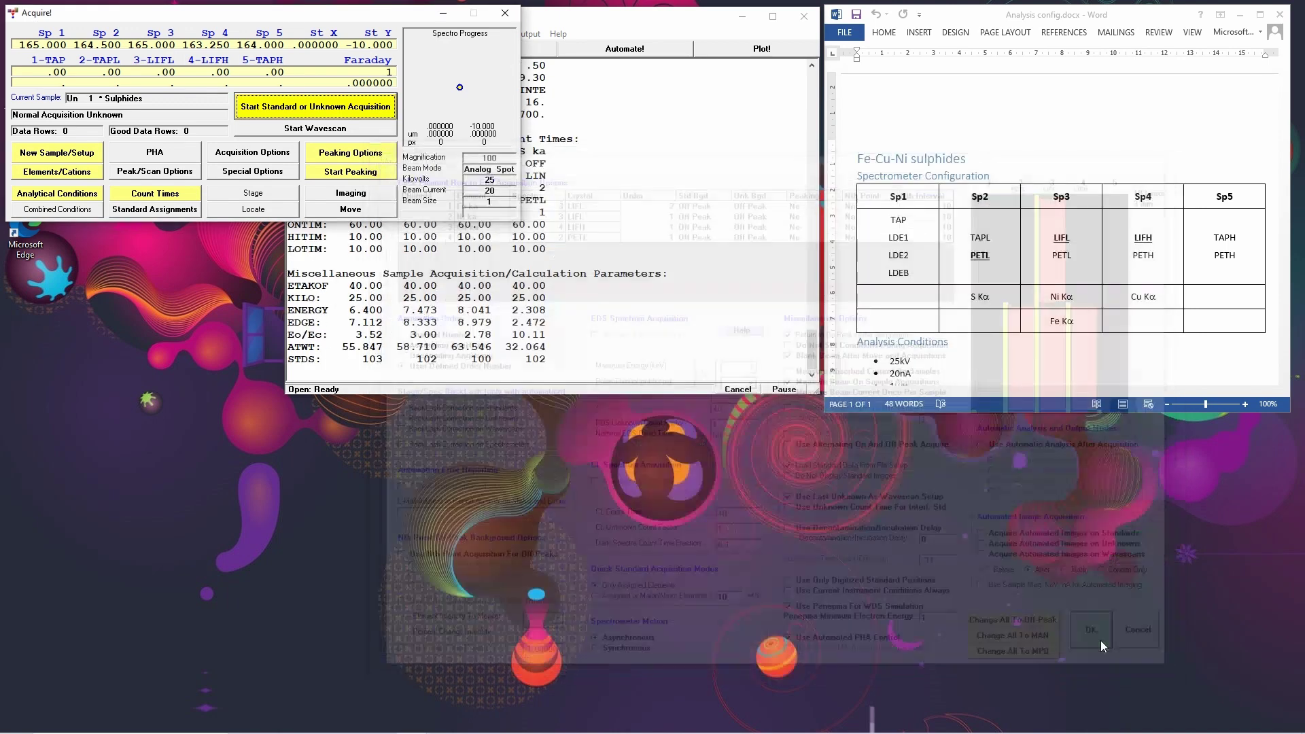